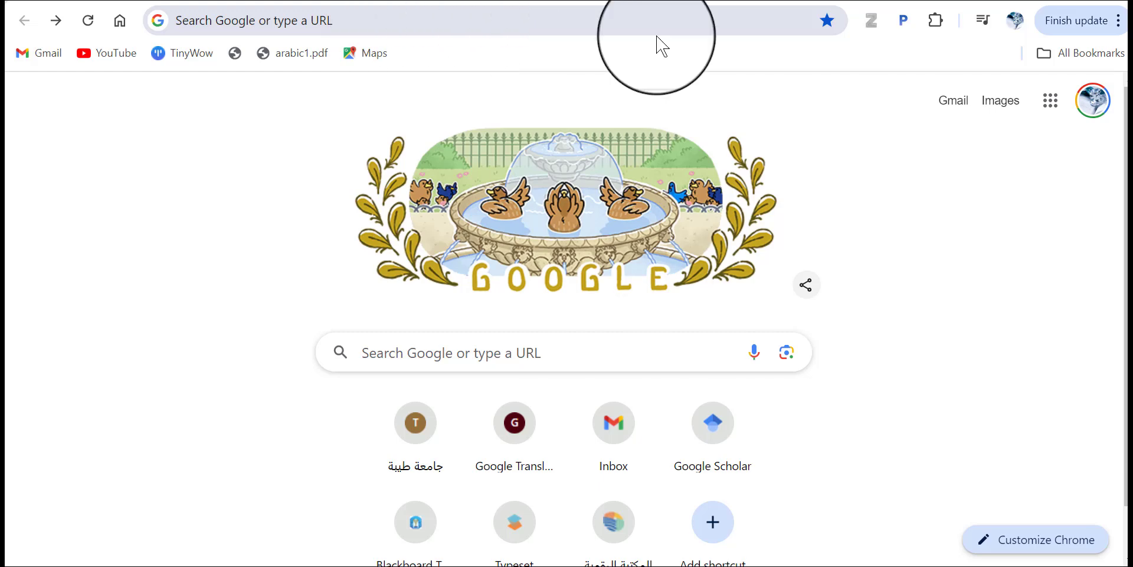
# - Open Google Forms from the Google apps list and create a blank form from the template gallery
pyautogui.click(1051, 102)
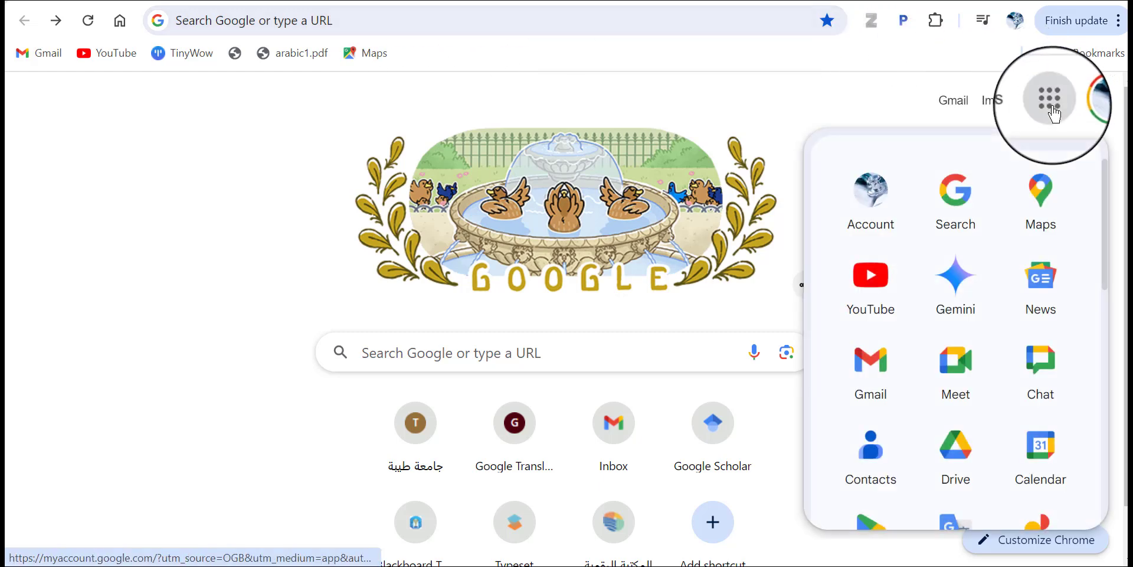
pyautogui.moveTo(1103, 213); pyautogui.dragTo(1110, 381)
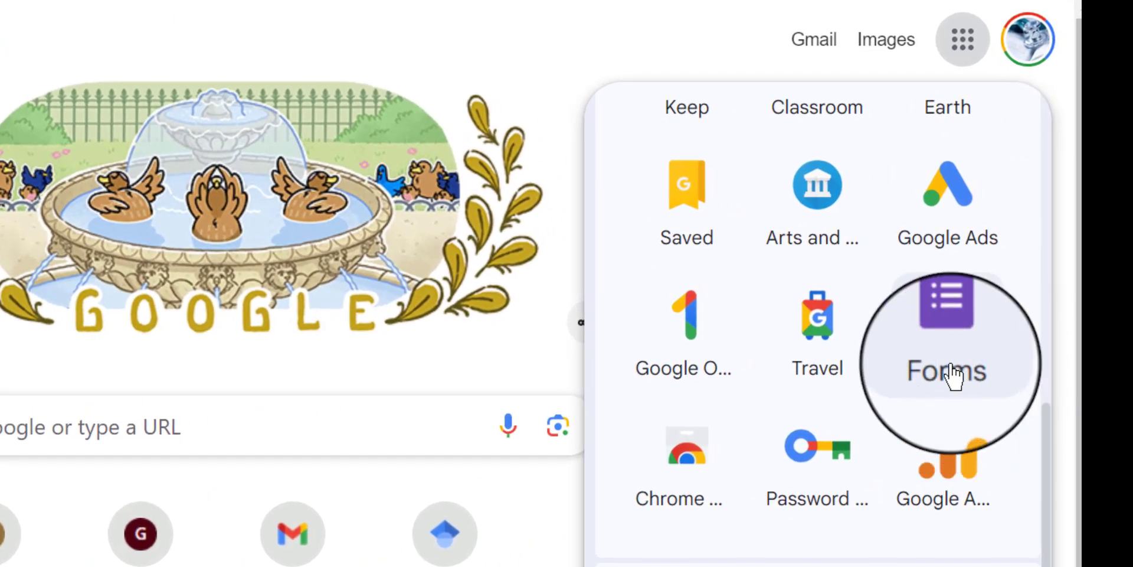
pyautogui.click(967, 345)
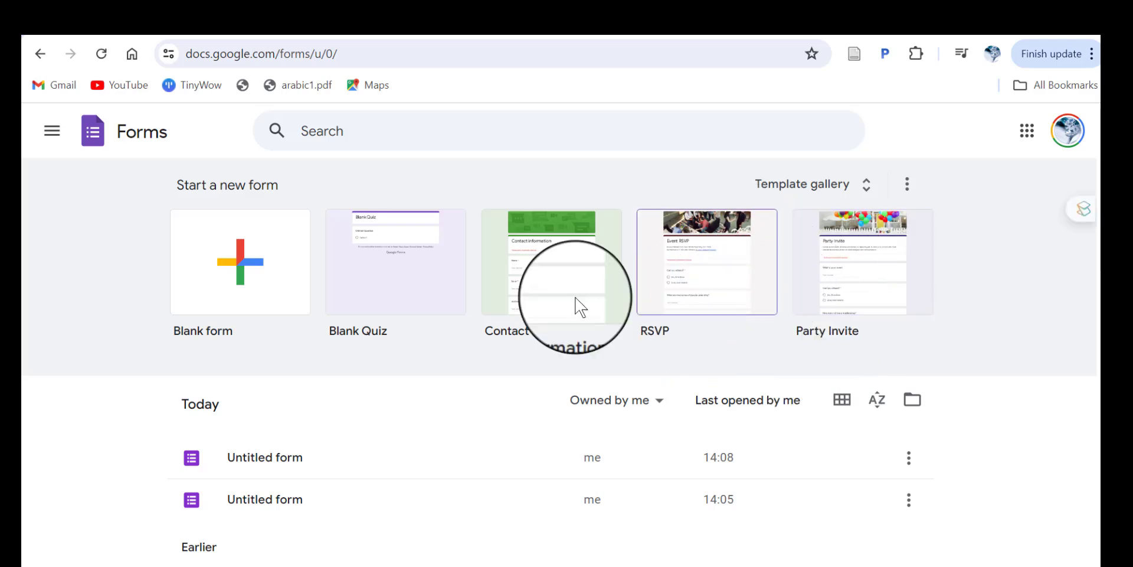
pyautogui.click(867, 190)
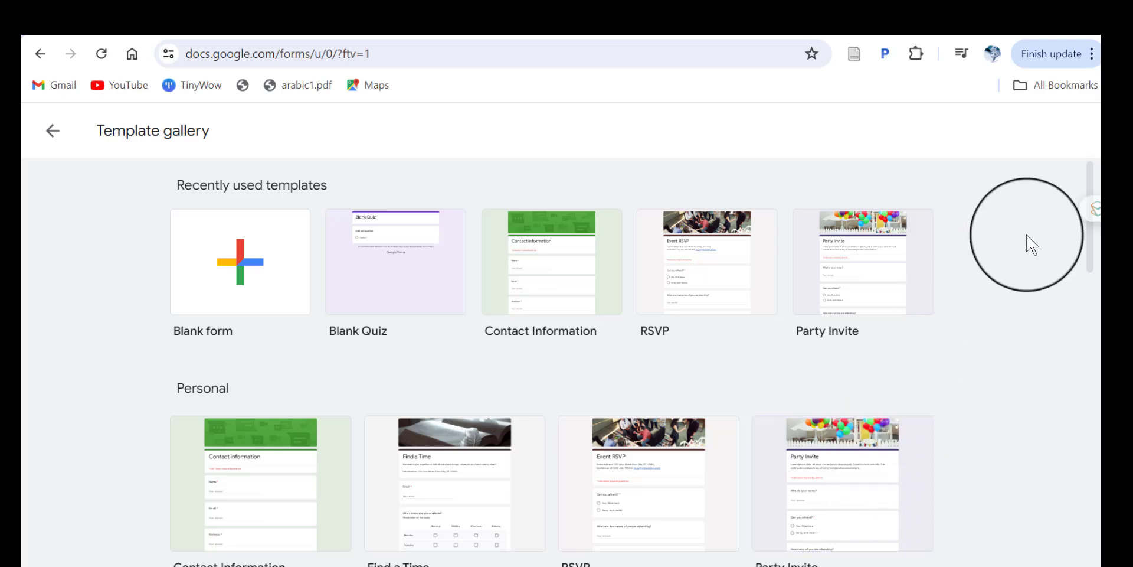
pyautogui.click(236, 272)
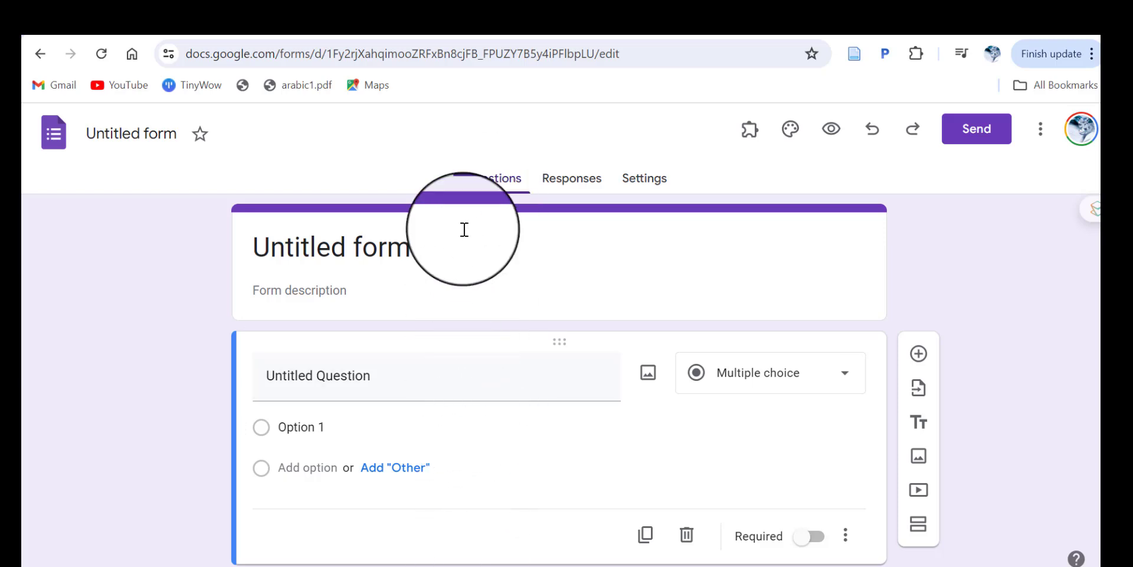
# - Look through the available question types and check the form's responses page before returning to the questions
pyautogui.click(848, 385)
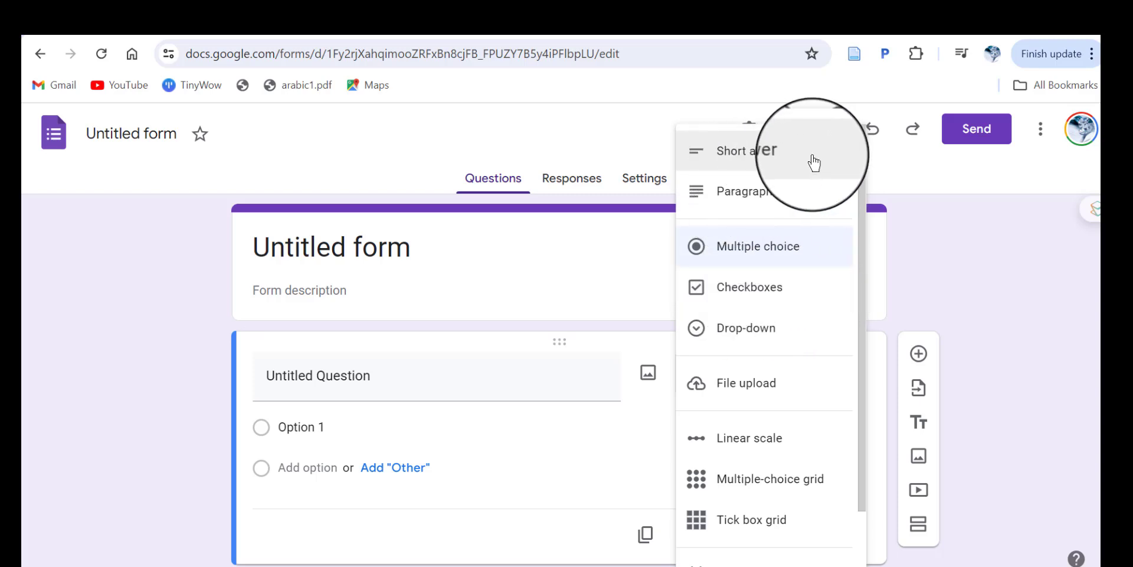
pyautogui.click(922, 254)
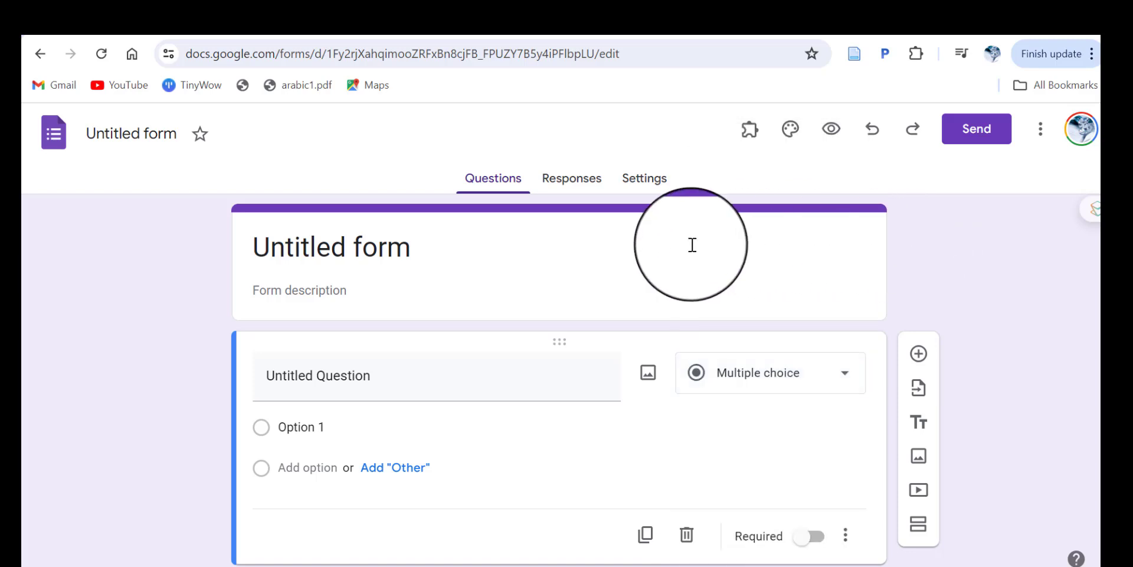
pyautogui.click(567, 195)
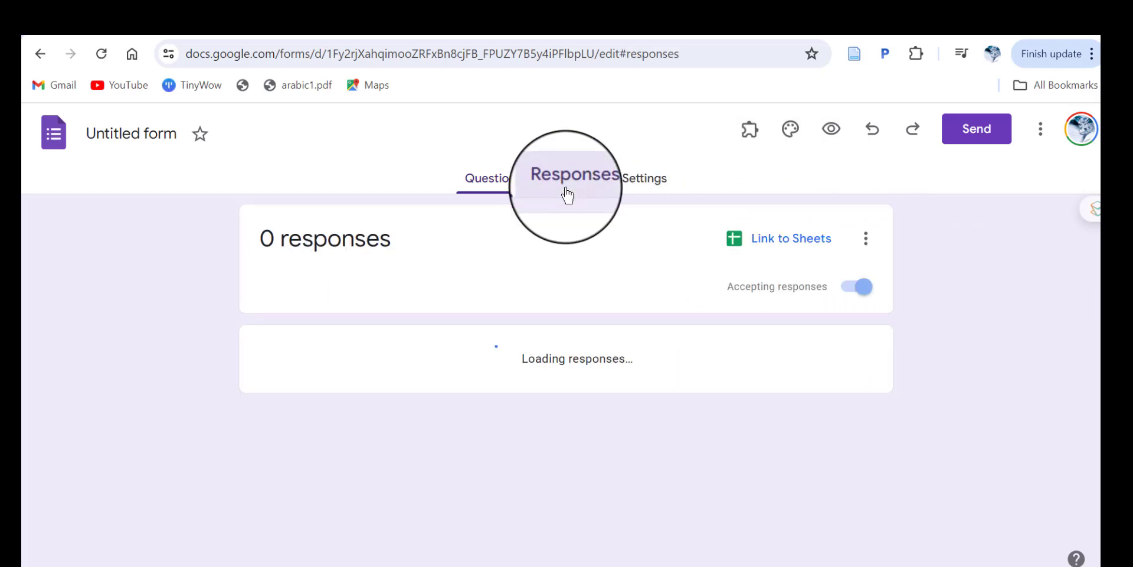
pyautogui.moveTo(281, 240); pyautogui.dragTo(230, 239)
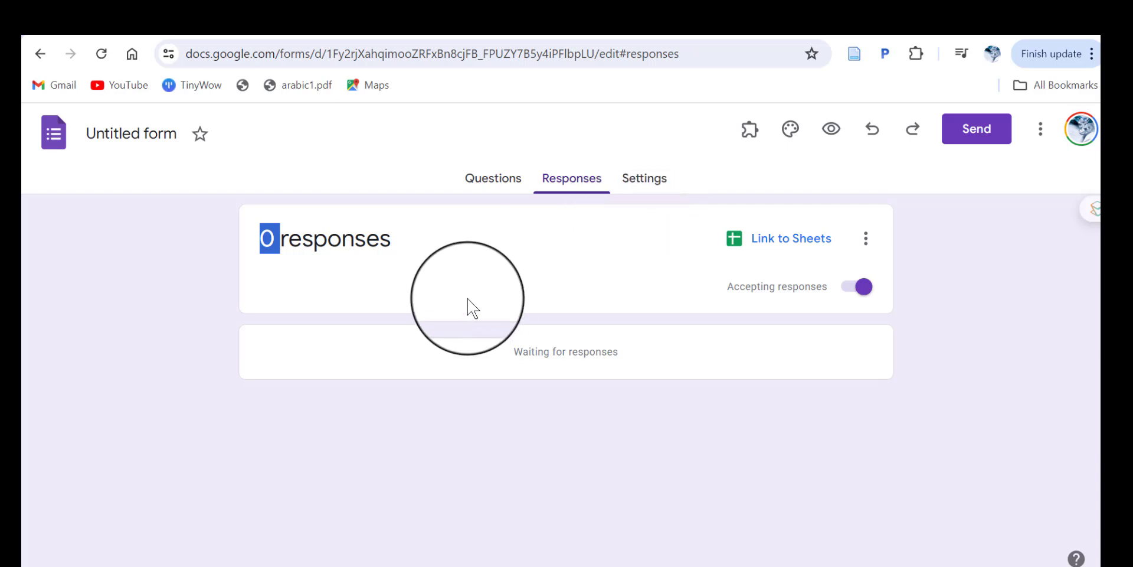
pyautogui.click(480, 186)
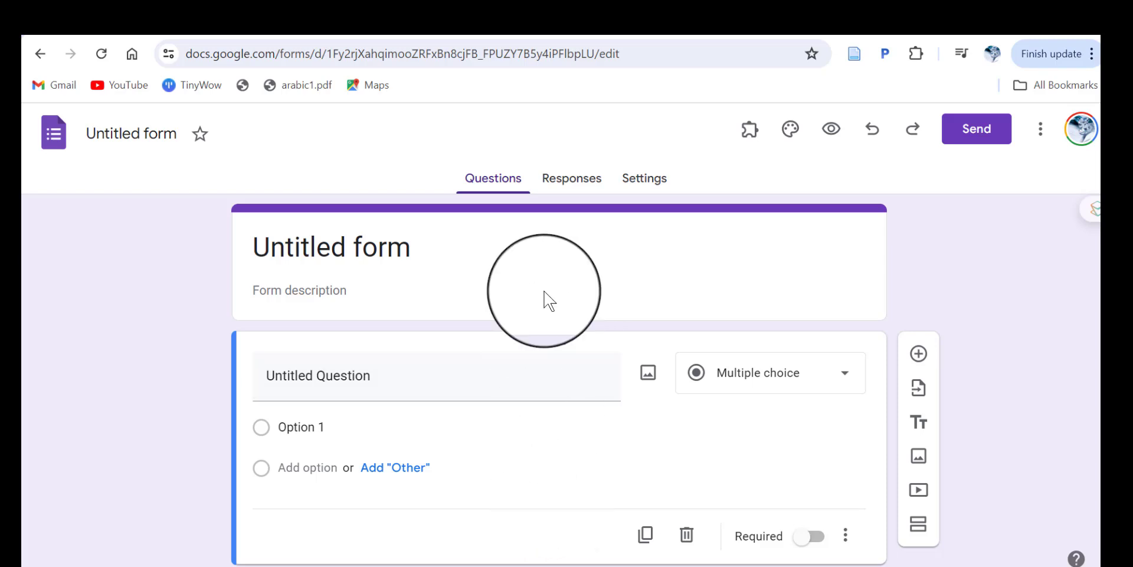
# - Make the form a quiz in its settings and limit each respondent to 1 response
pyautogui.click(637, 189)
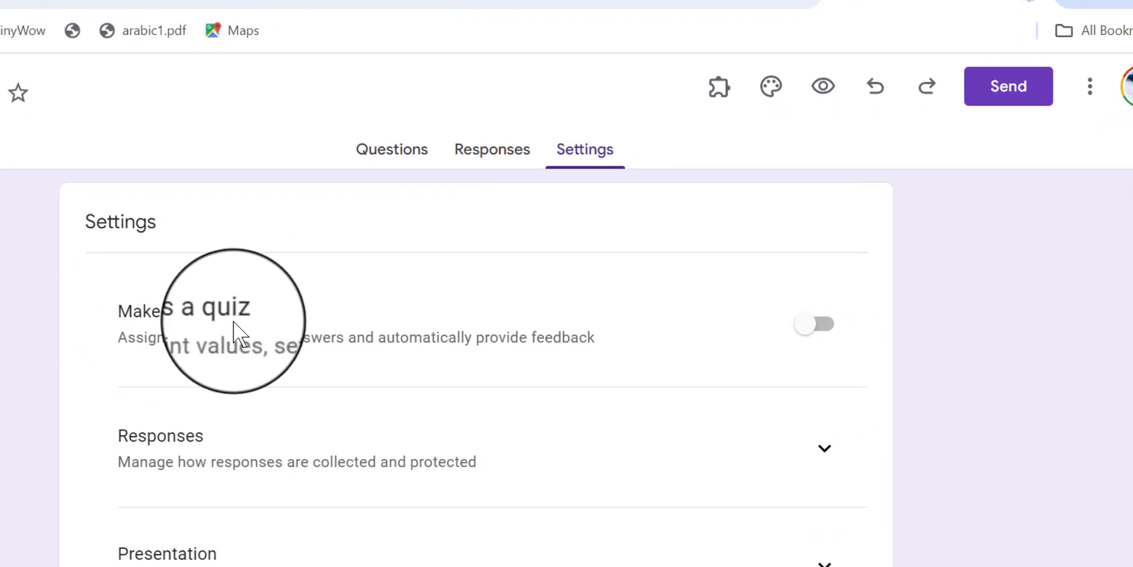
pyautogui.click(830, 336)
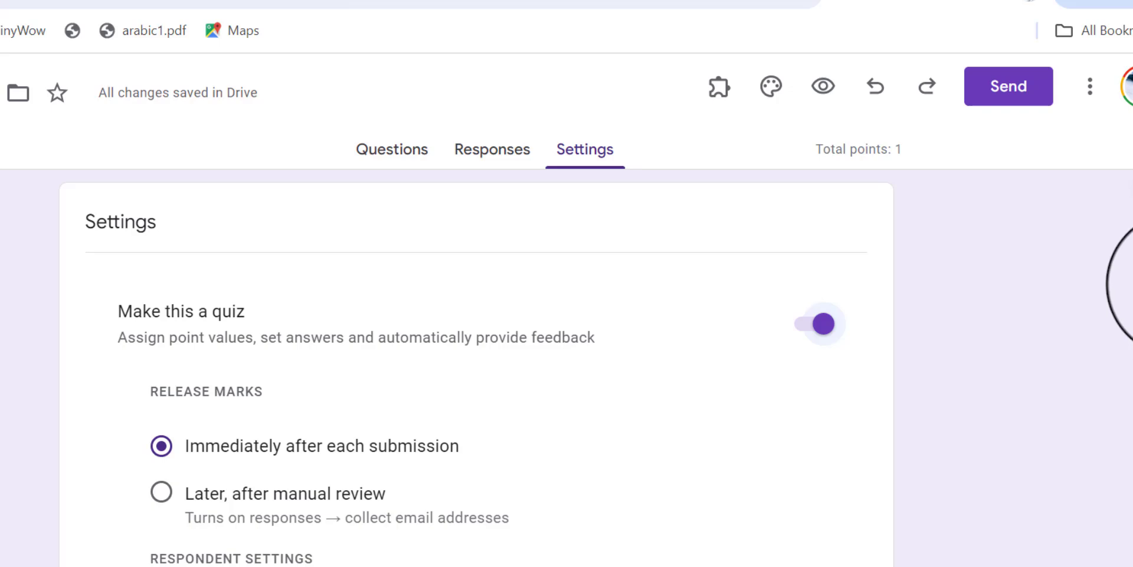
pyautogui.scroll(-1, 1127, 284)
pyautogui.scroll(-3, 1127, 283)
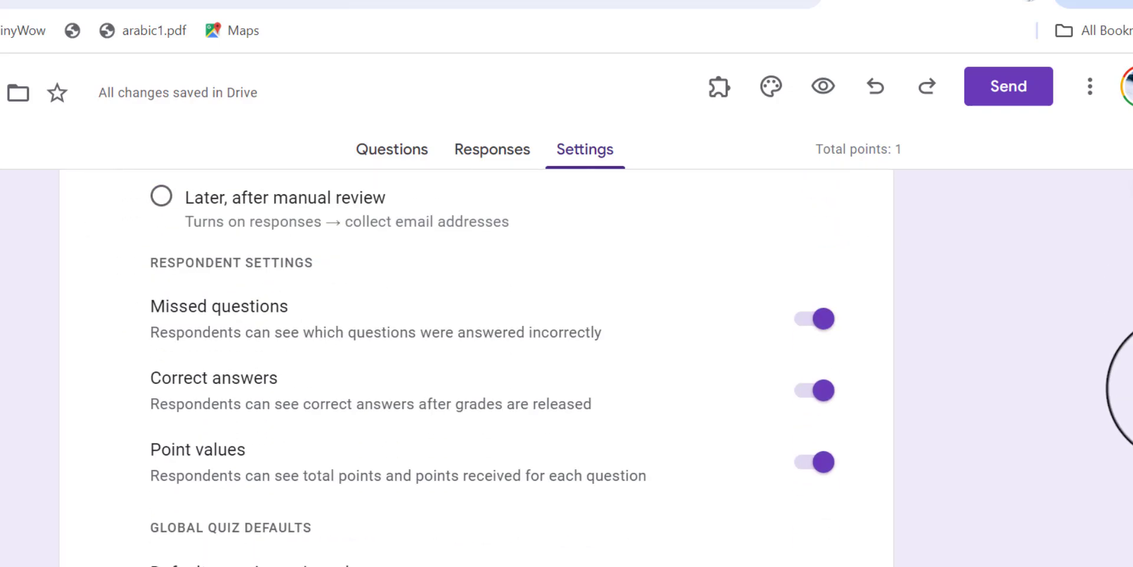
pyautogui.scroll(-6, 1130, 390)
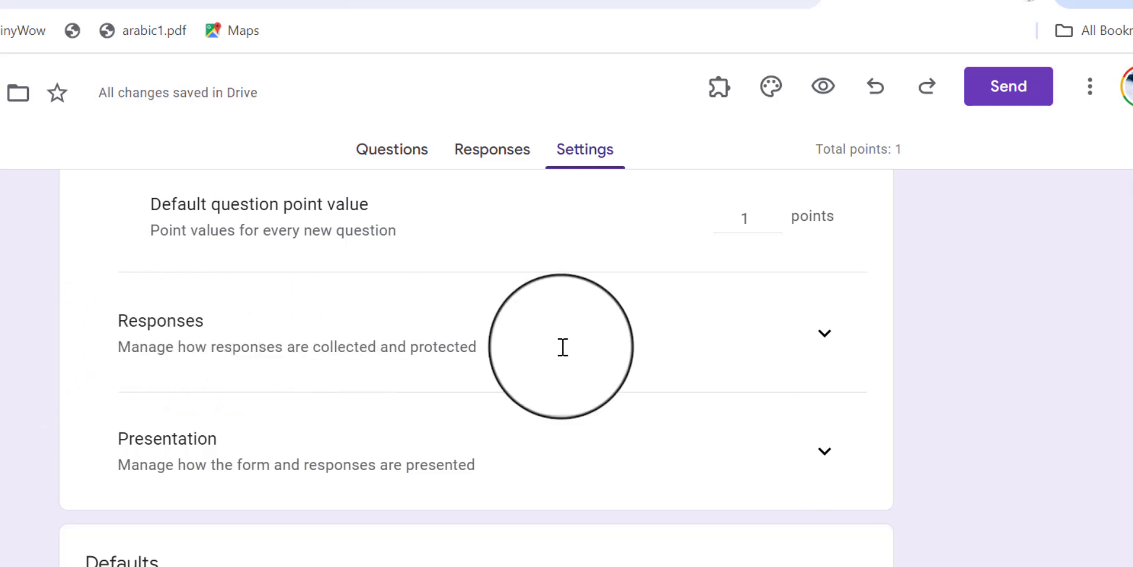
pyautogui.click(820, 339)
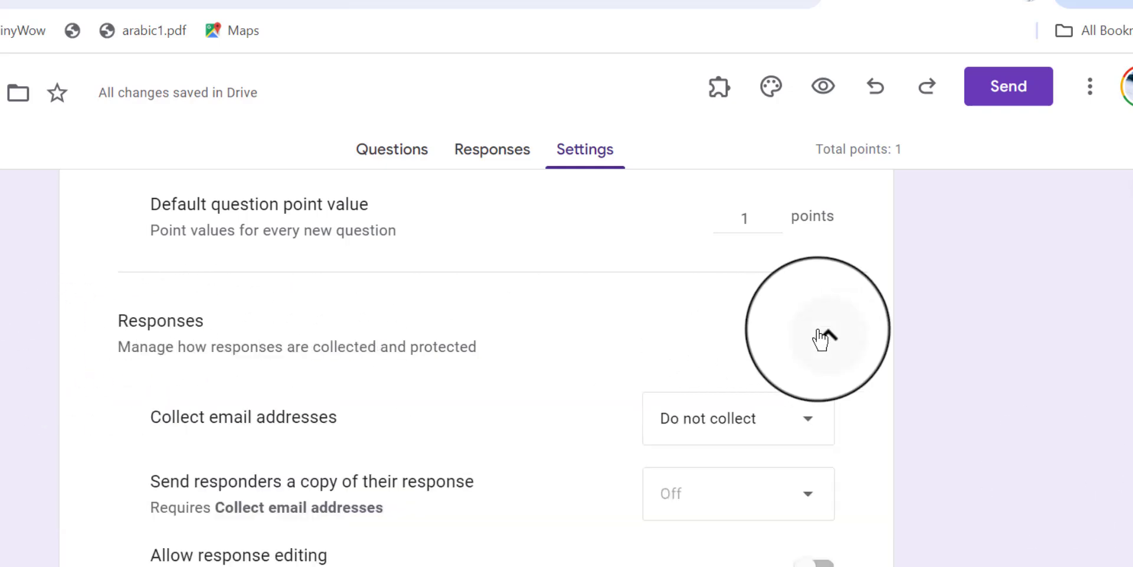
pyautogui.scroll(-4, 1127, 414)
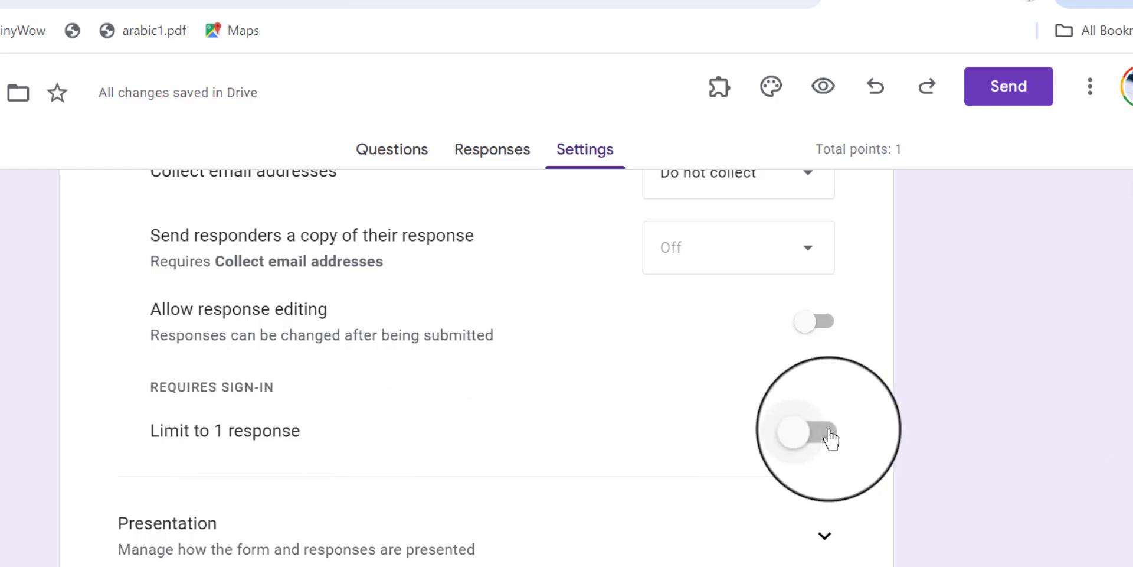
pyautogui.click(832, 433)
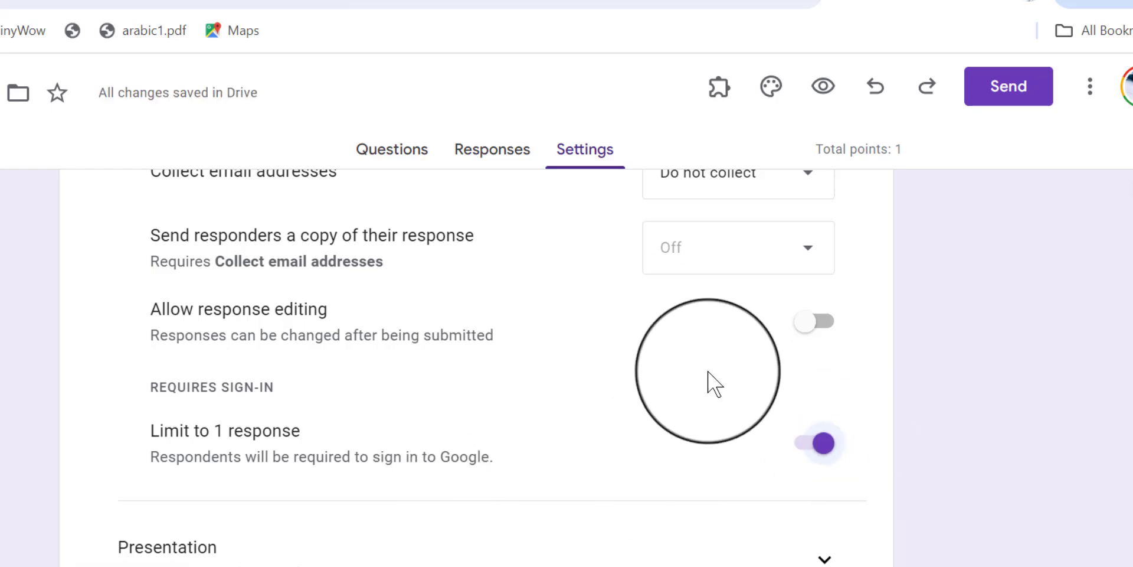
# - Enable the progress bar in the form's presentation settings
pyautogui.scroll(-3, 885, 481)
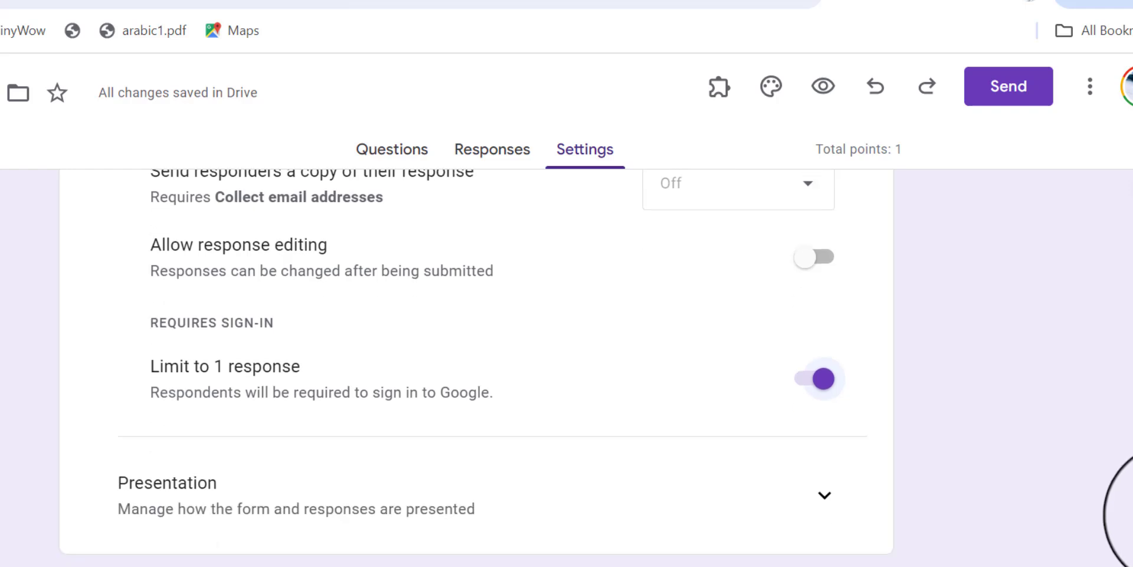
pyautogui.click(825, 421)
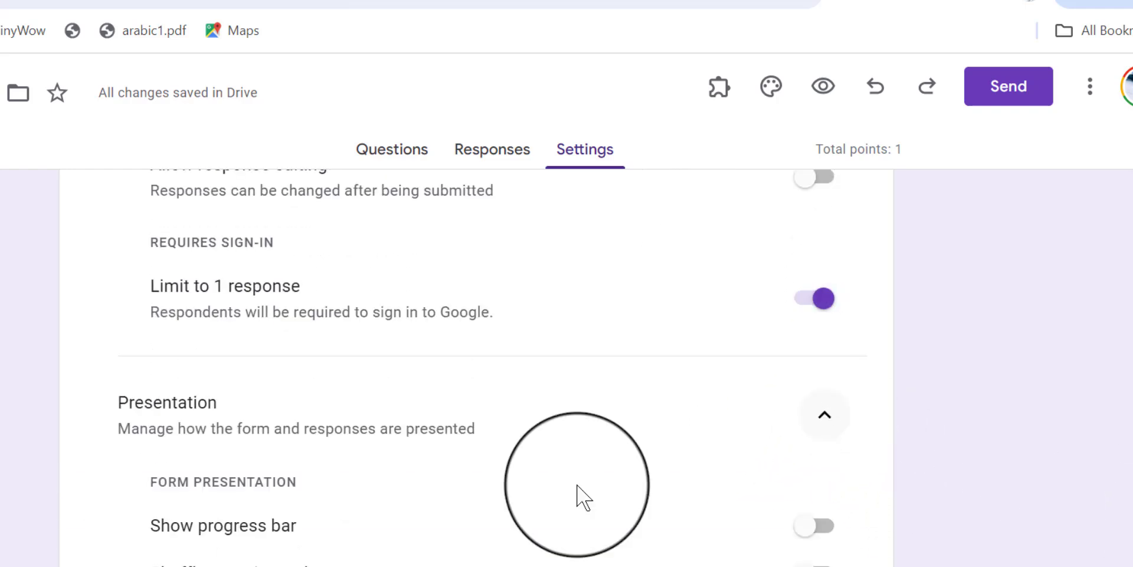
pyautogui.click(824, 534)
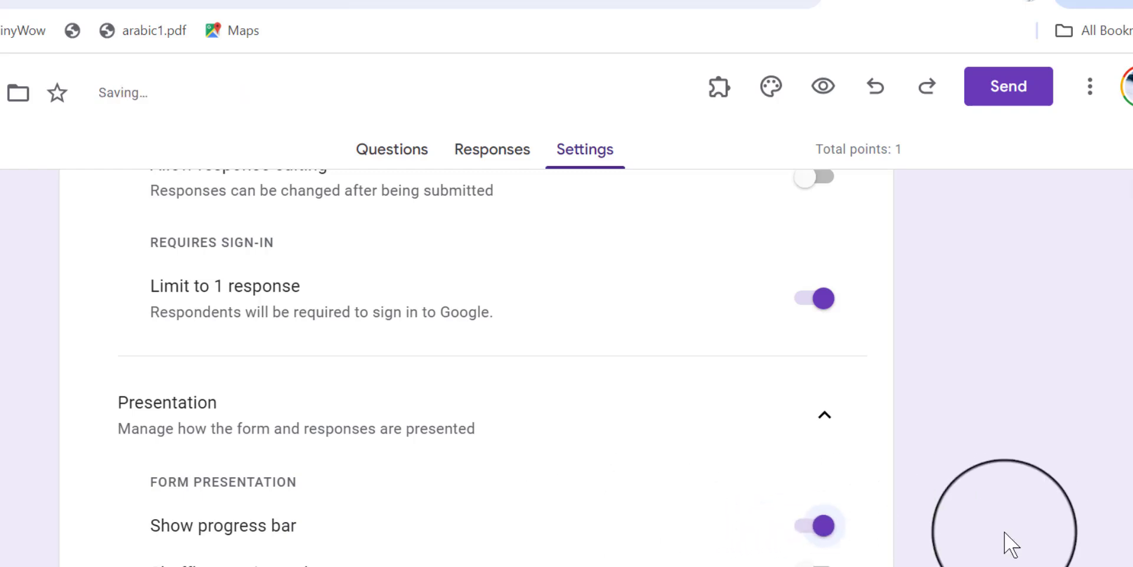
# - Review the remaining presentation, after-submission, restriction and default settings of the form
pyautogui.scroll(-3, 626, 366)
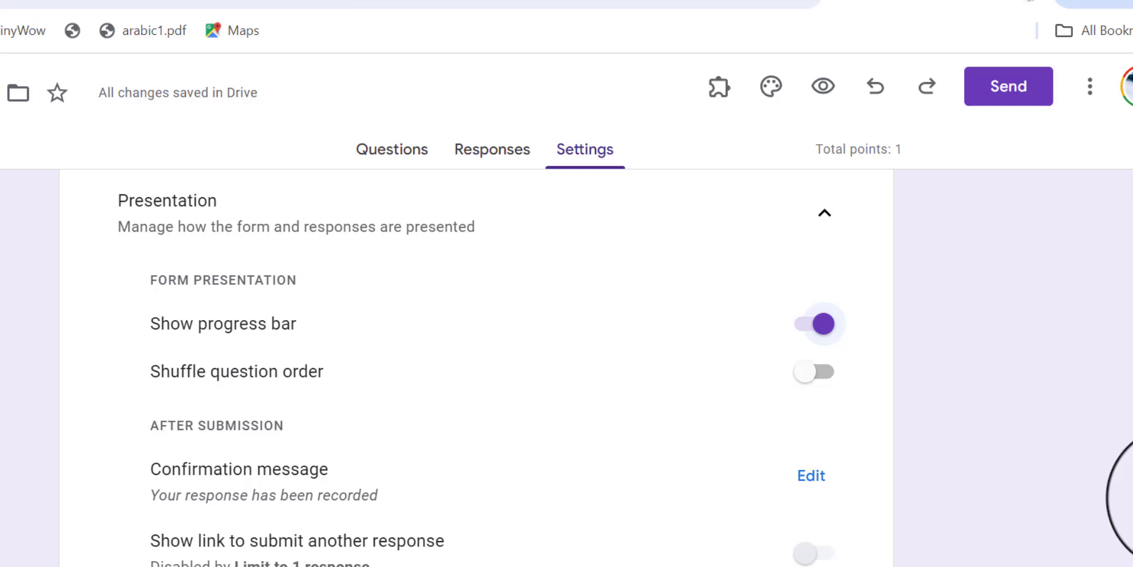
pyautogui.scroll(-1, 1130, 502)
pyautogui.scroll(-1, 1128, 505)
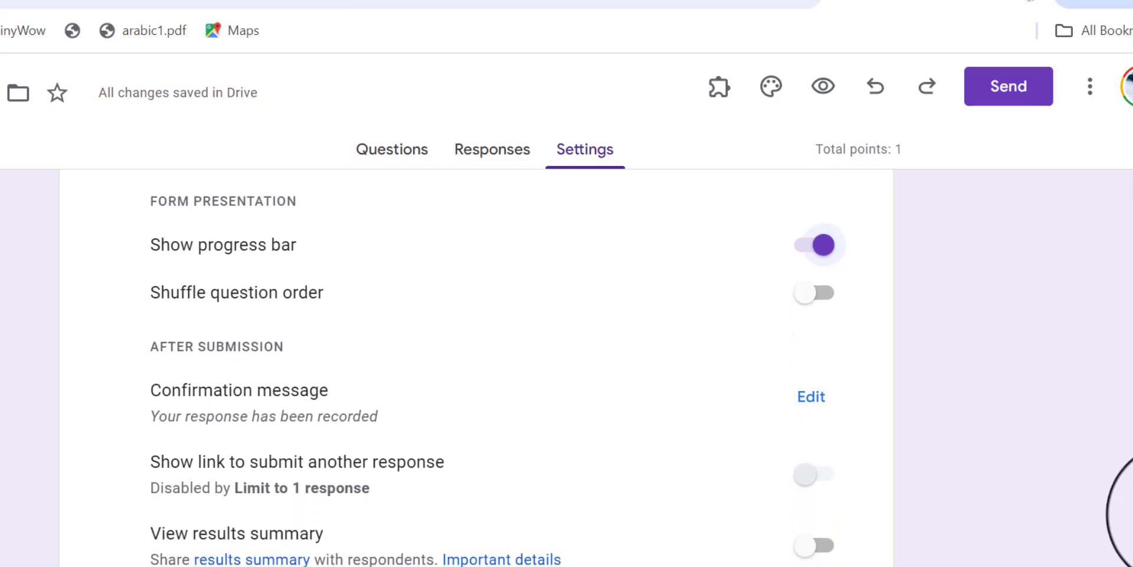
pyautogui.scroll(-2, 1130, 520)
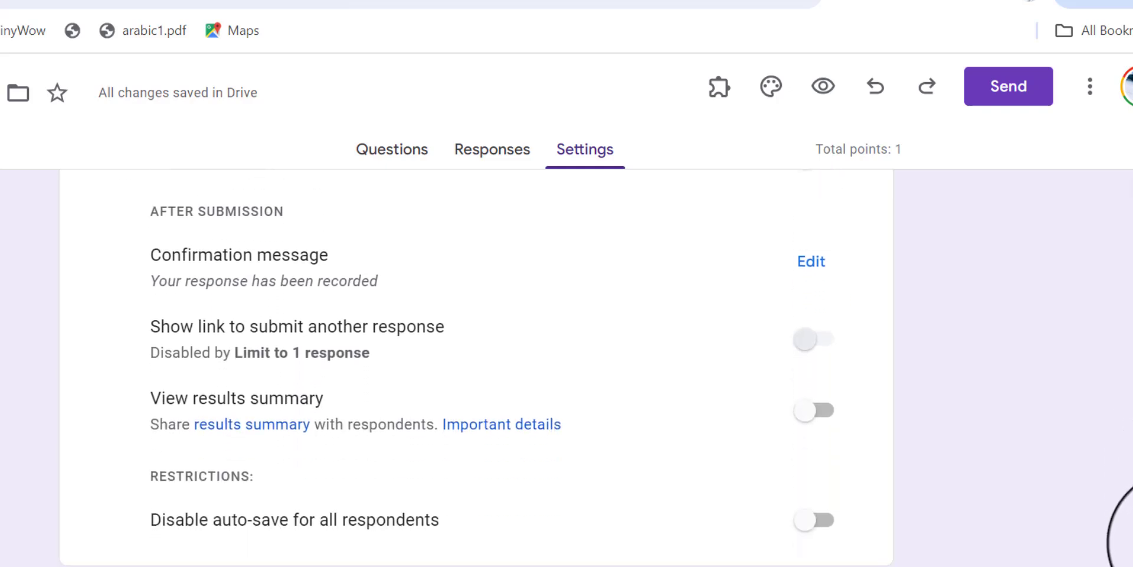
pyautogui.scroll(-3, 1130, 525)
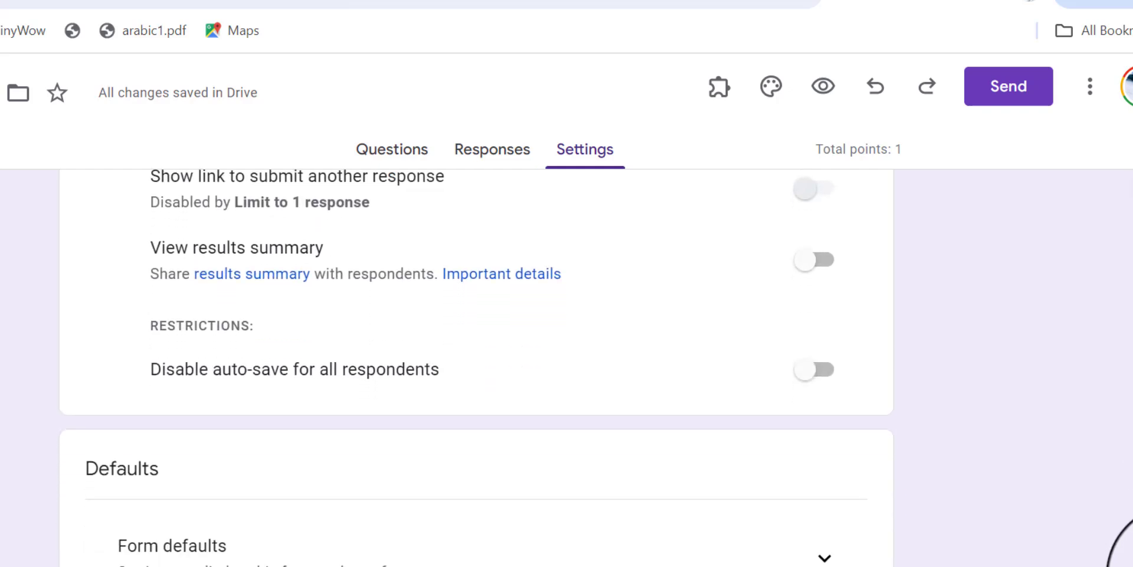
pyautogui.scroll(-3, 1130, 531)
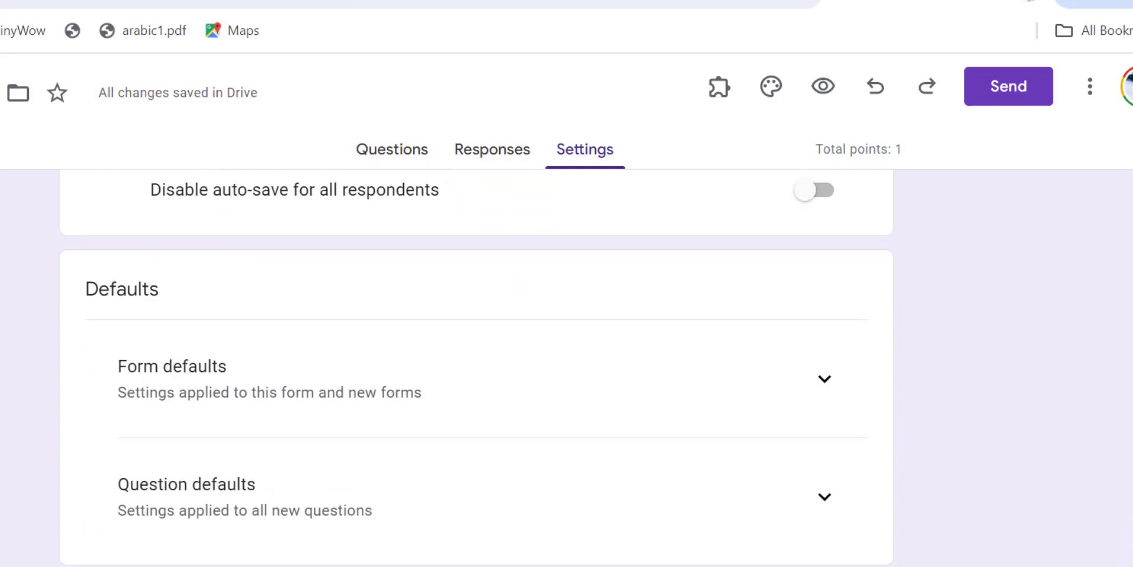
pyautogui.moveTo(1130, 519); pyautogui.dragTo(1127, 239)
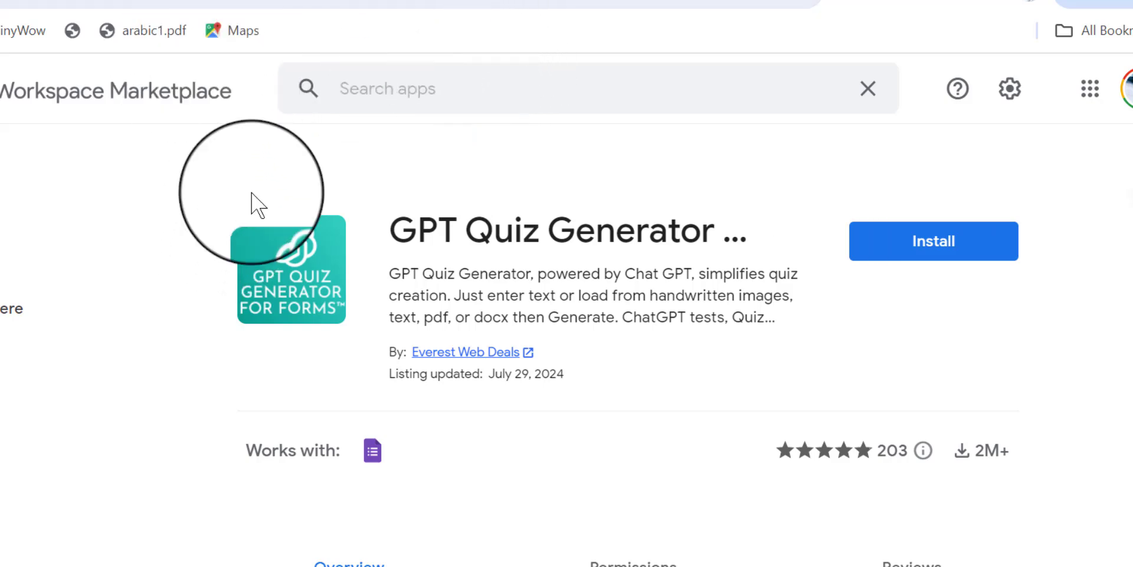
# - Search the Google Workspace Marketplace for "GPT Quiz Generator" and open the add-on listing by Everest Web Deals
pyautogui.click(385, 87)
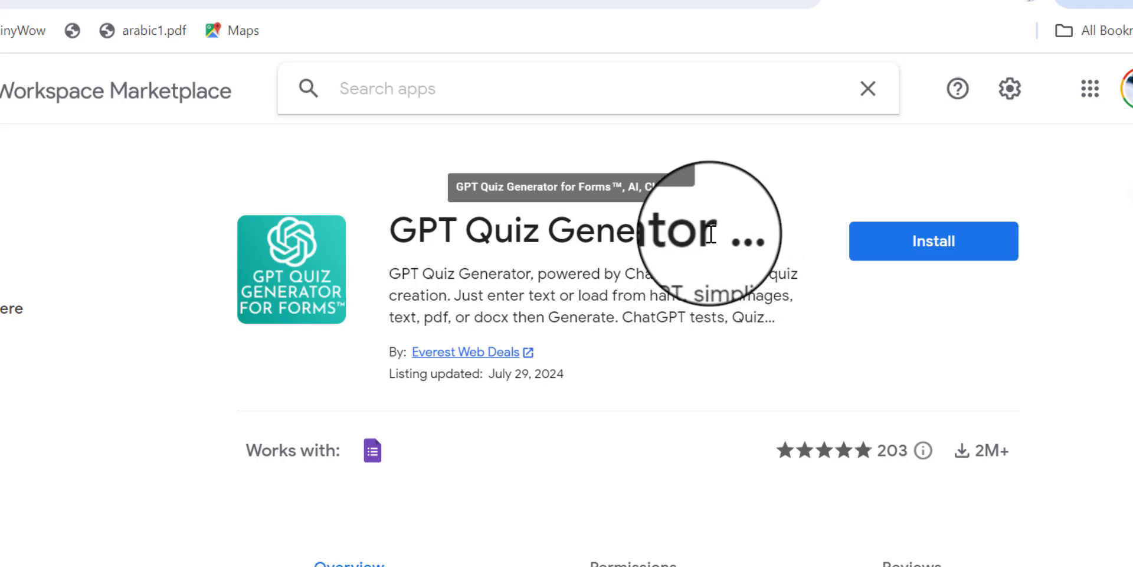
pyautogui.moveTo(716, 231); pyautogui.dragTo(383, 243)
pyautogui.hotkey('ctrl', 'c')
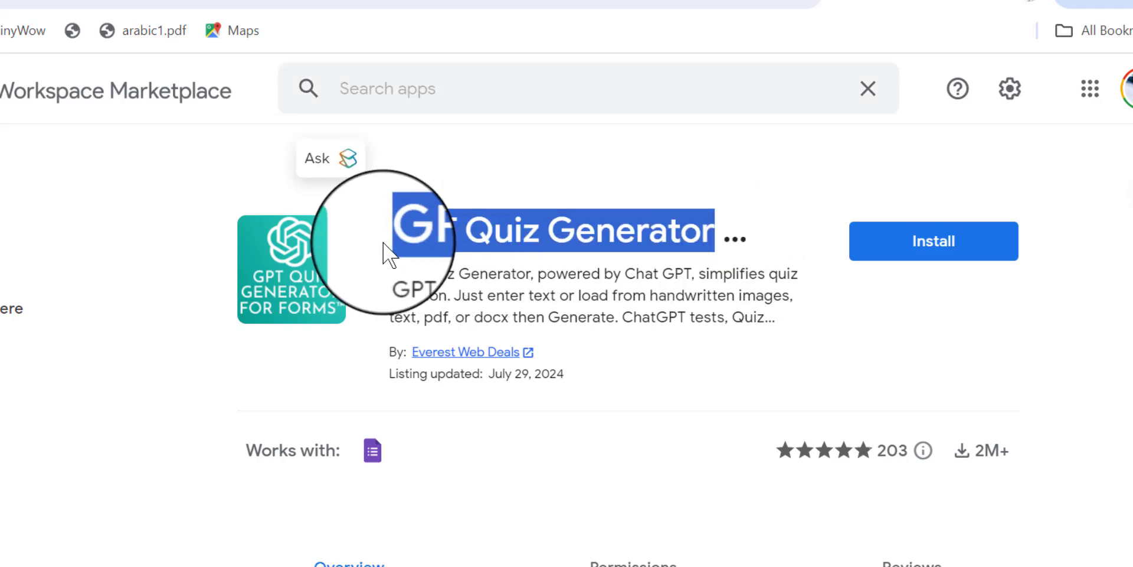
pyautogui.click(417, 80)
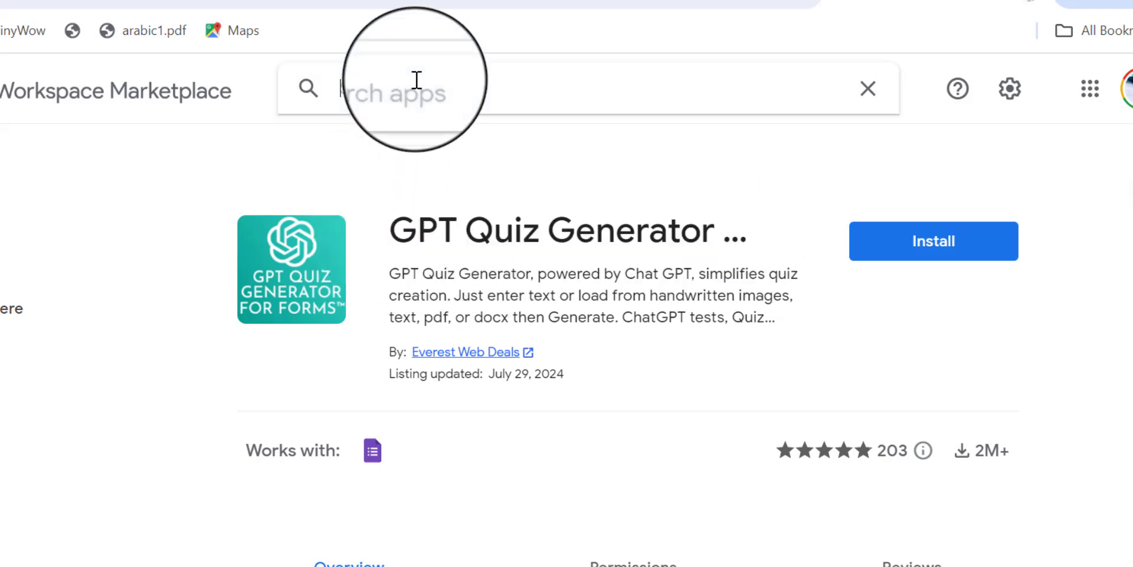
pyautogui.hotkey('ctrl', 'v')
pyautogui.press('Return')
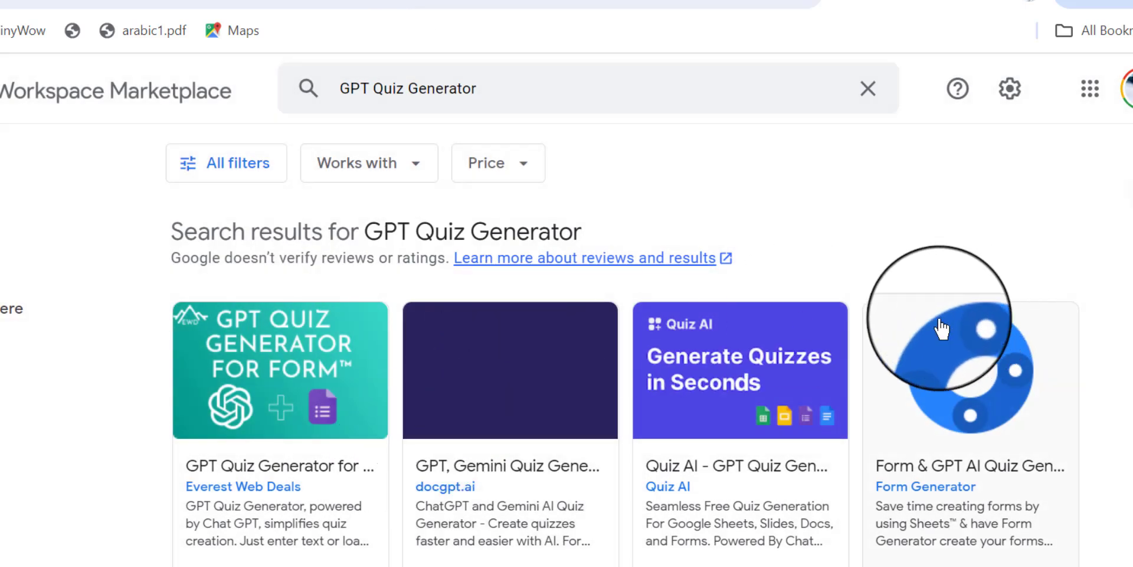
pyautogui.click(282, 378)
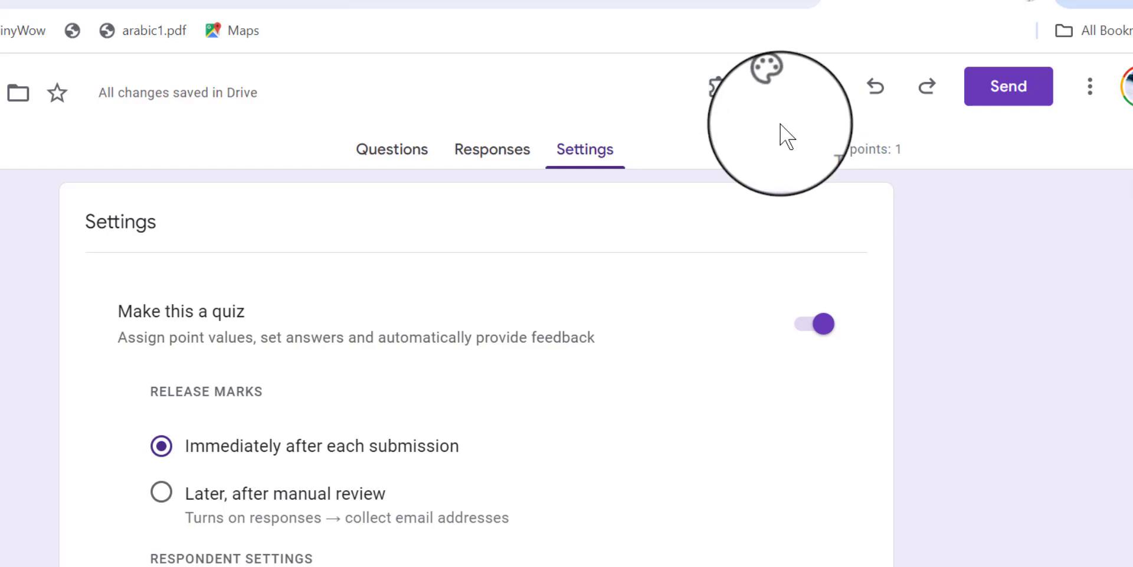
# - Start the GPT Quiz Generator for Forms add-on from the form's installed add-ons
pyautogui.click(721, 98)
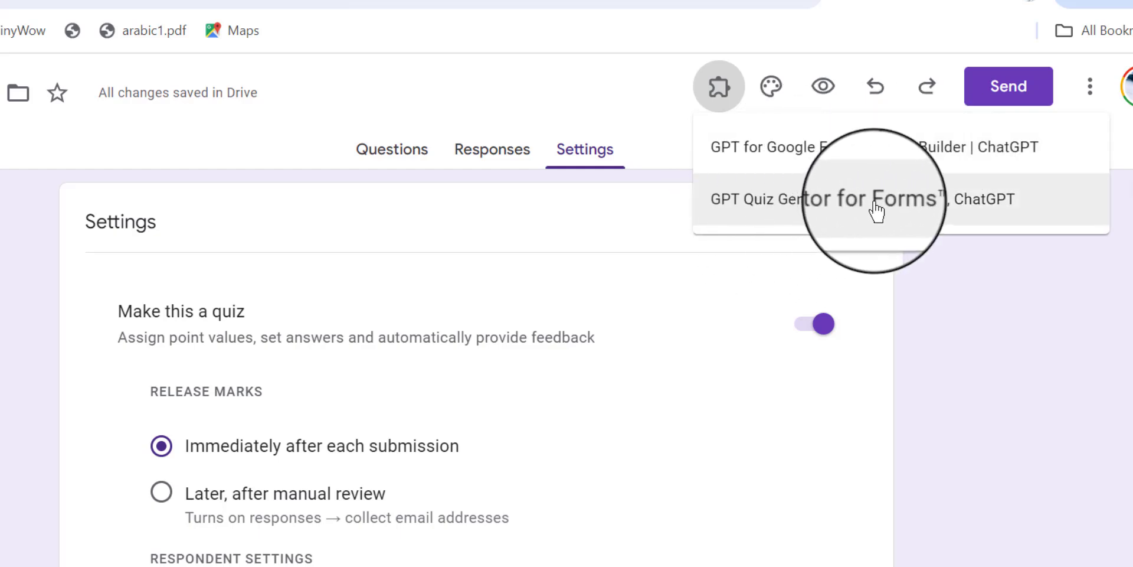
pyautogui.click(825, 201)
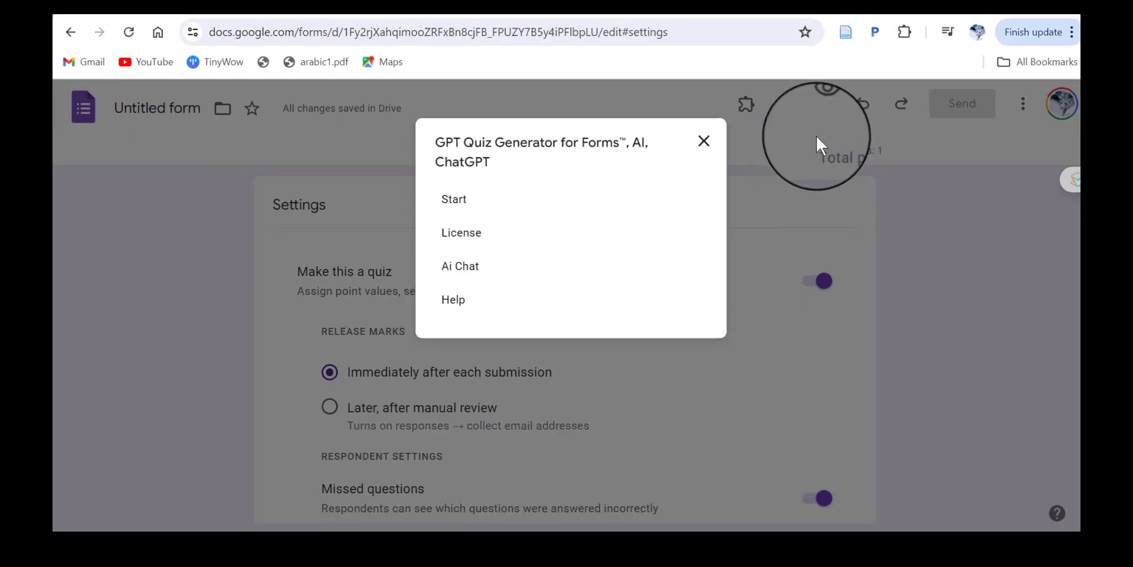
pyautogui.click(457, 209)
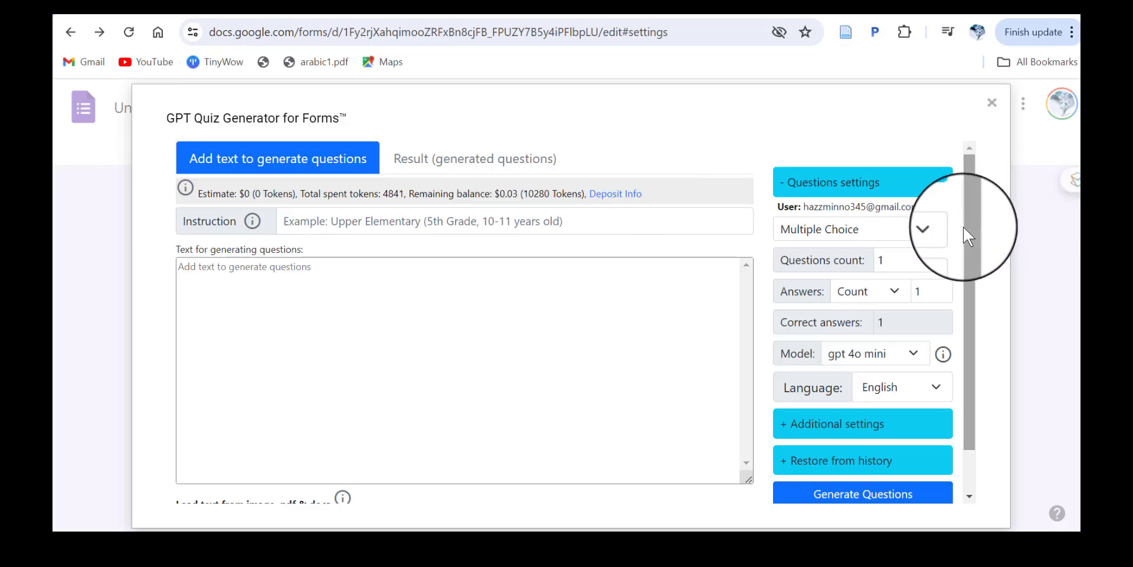
# - Load the lecture PDF "9_ Fall and Safety Environment" as source text and set the instruction to "22 years old"
pyautogui.moveTo(968, 218); pyautogui.dragTo(967, 313)
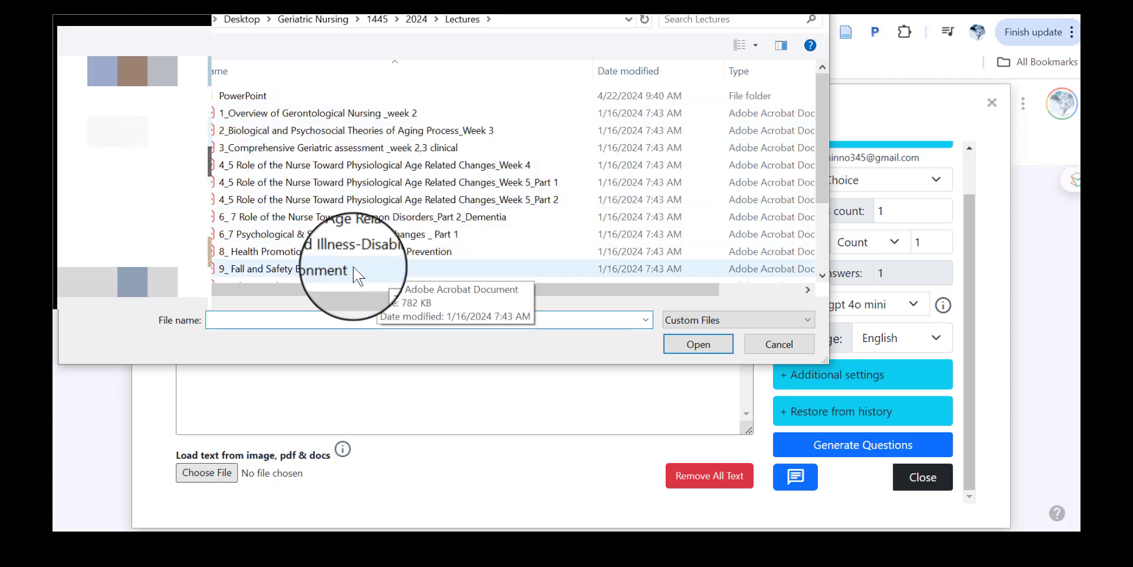
pyautogui.doubleClick(313, 273)
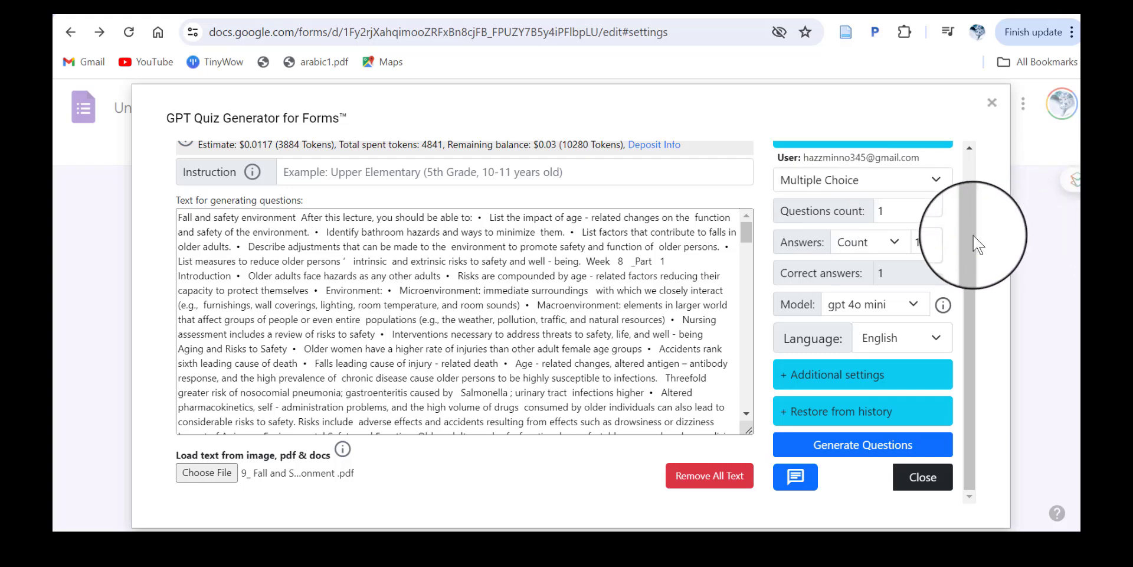
pyautogui.moveTo(975, 242); pyautogui.dragTo(969, 189)
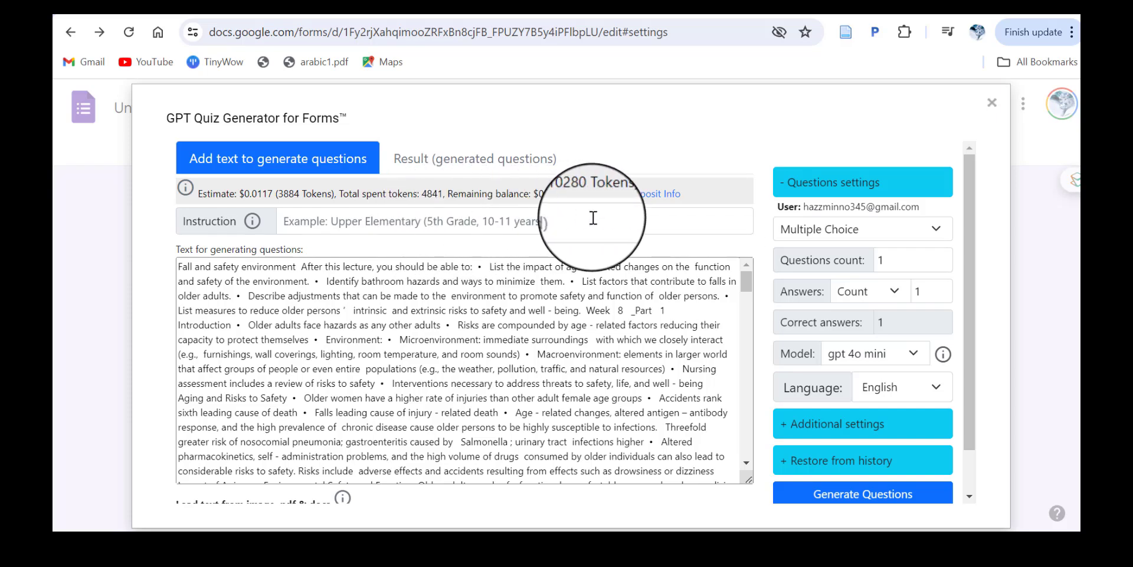
pyautogui.click(393, 221)
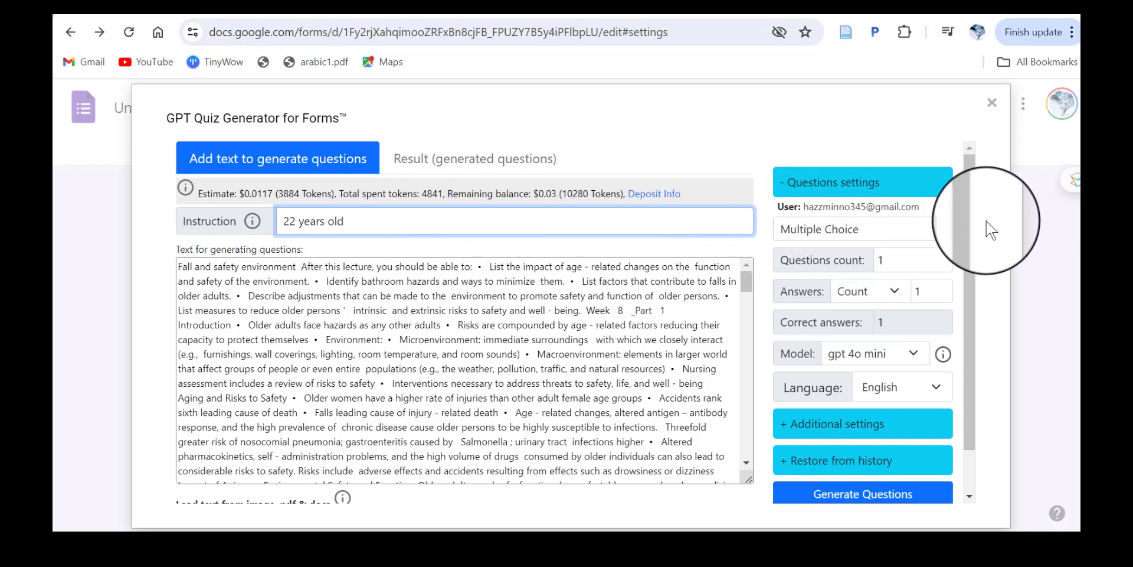
# - Set the questions count to 15 and the answers count to 4, and generate the multiple-choice questions
pyautogui.scroll(-2, 973, 229)
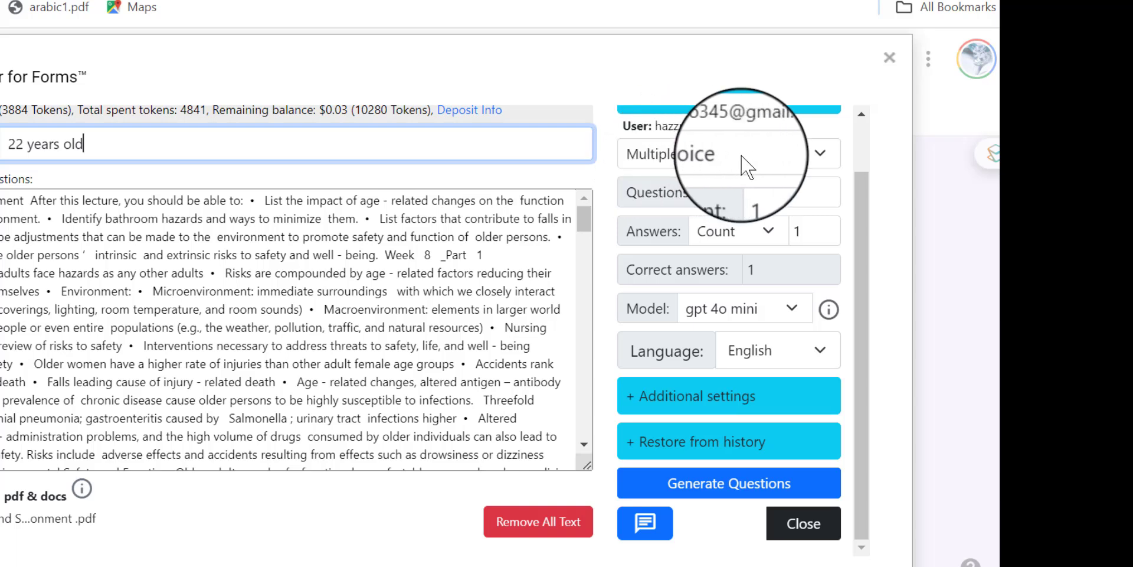
pyautogui.click(772, 193)
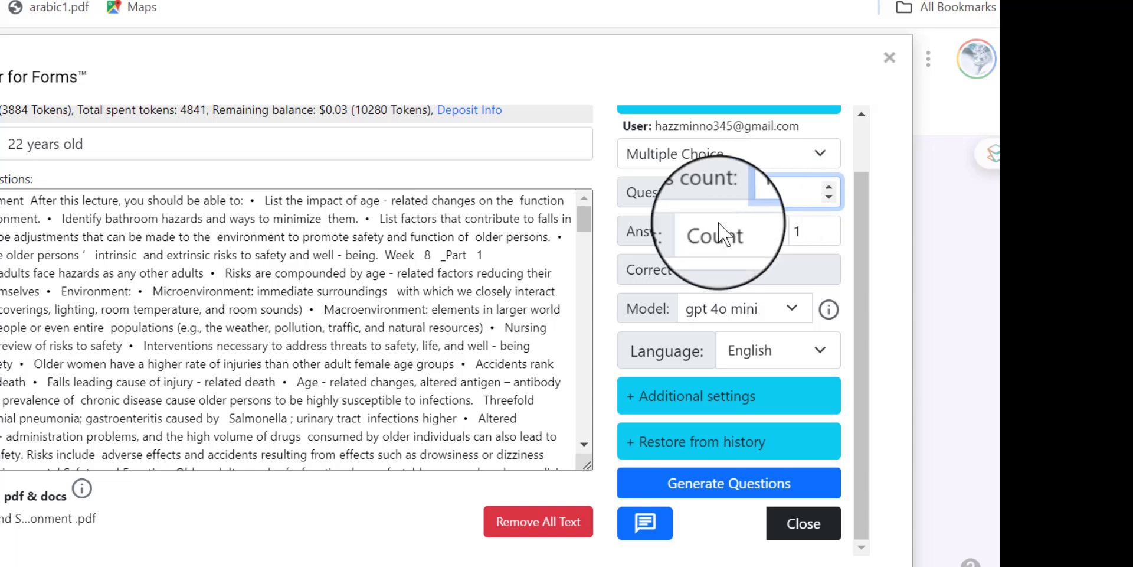
pyautogui.doubleClick(794, 233)
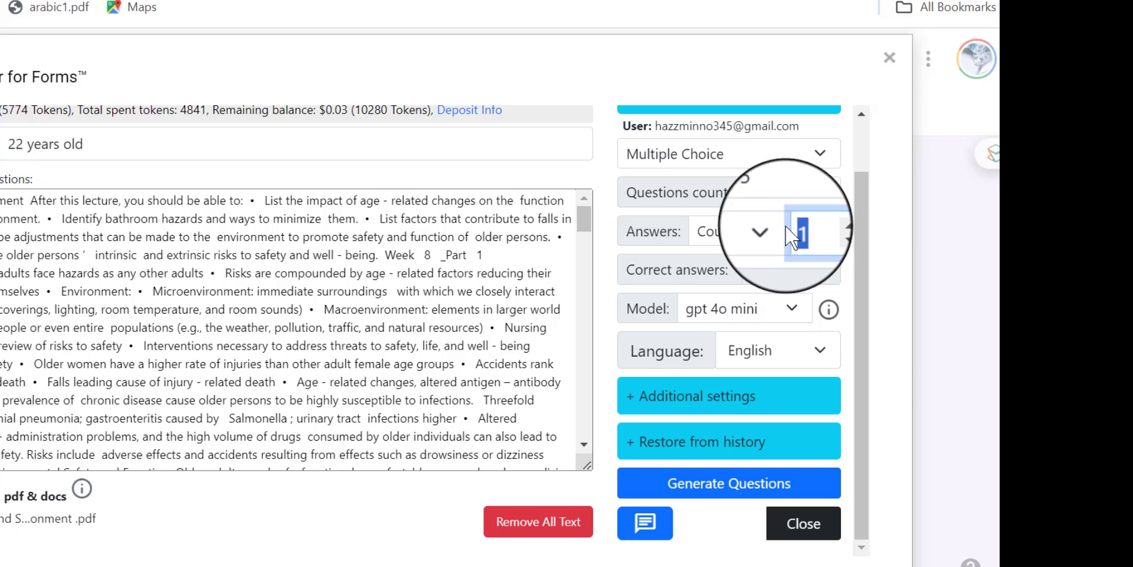
pyautogui.write('4')
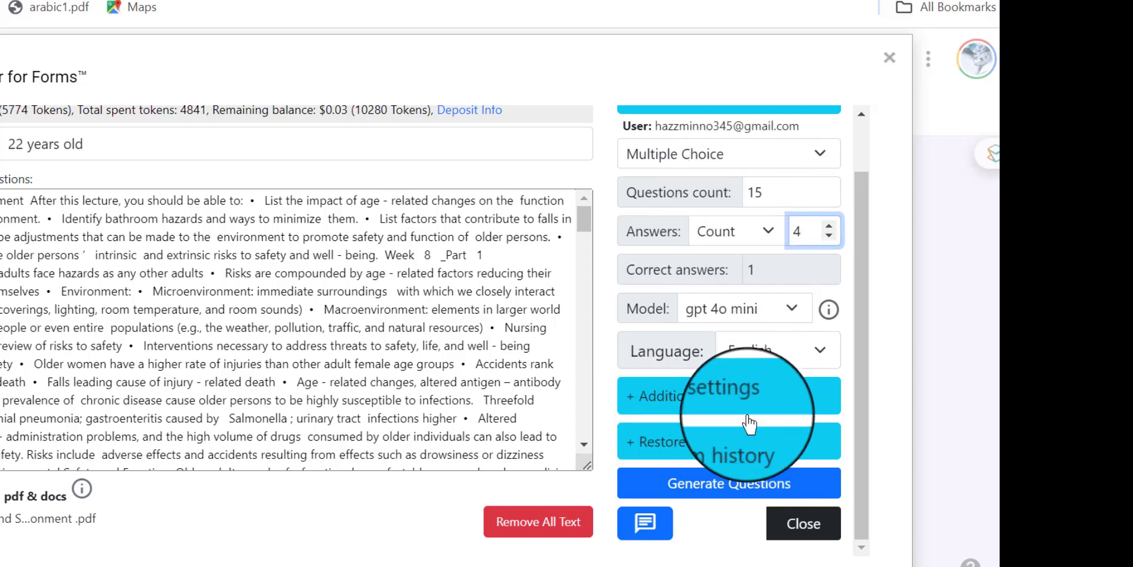
pyautogui.click(722, 487)
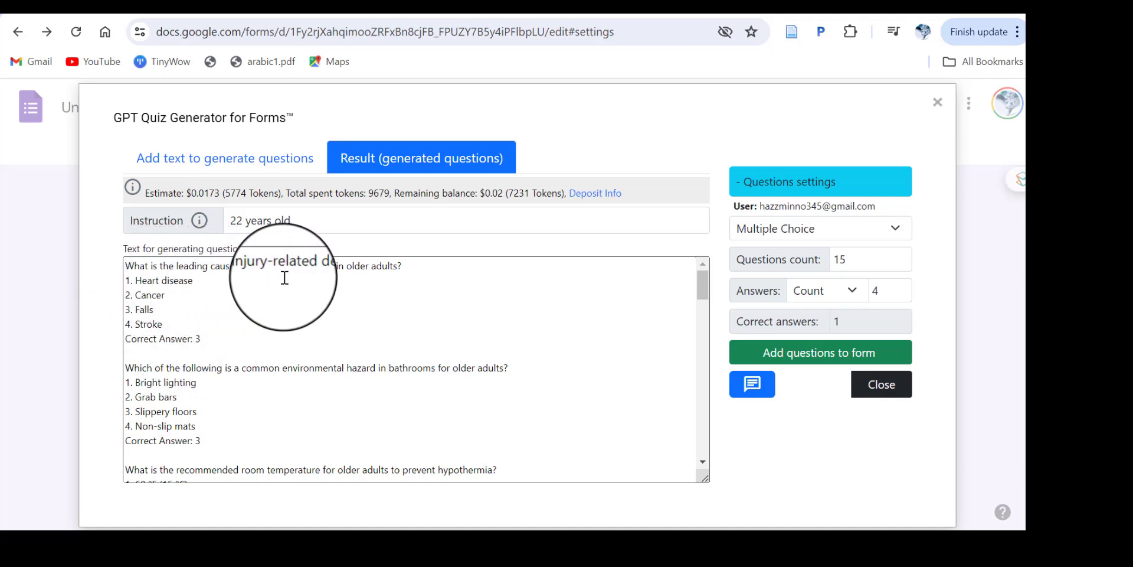
# - Check the generated questions and their correct answers, add them to the form and close the generator dialog
pyautogui.click(152, 308)
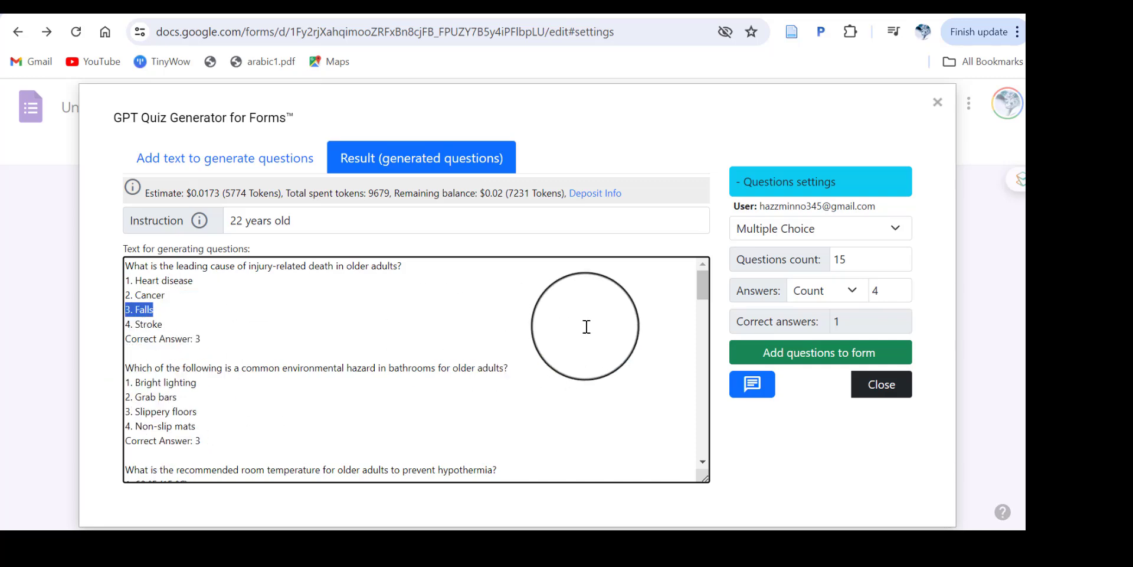
pyautogui.moveTo(700, 284); pyautogui.dragTo(694, 379)
pyautogui.moveTo(695, 417); pyautogui.dragTo(694, 461)
pyautogui.scroll(15, 671, 324)
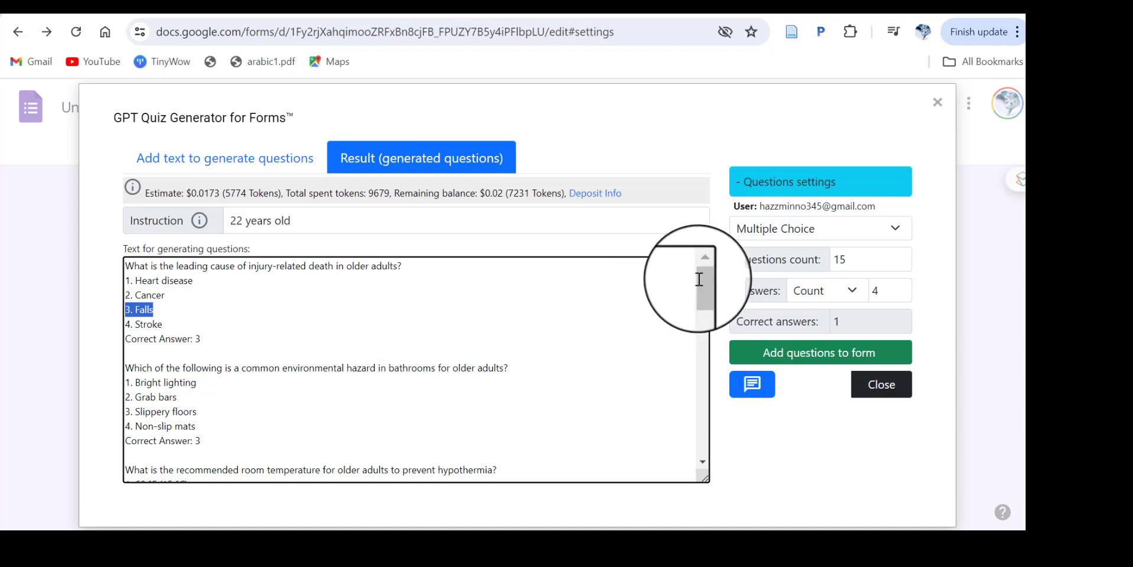
pyautogui.moveTo(703, 285); pyautogui.dragTo(696, 342)
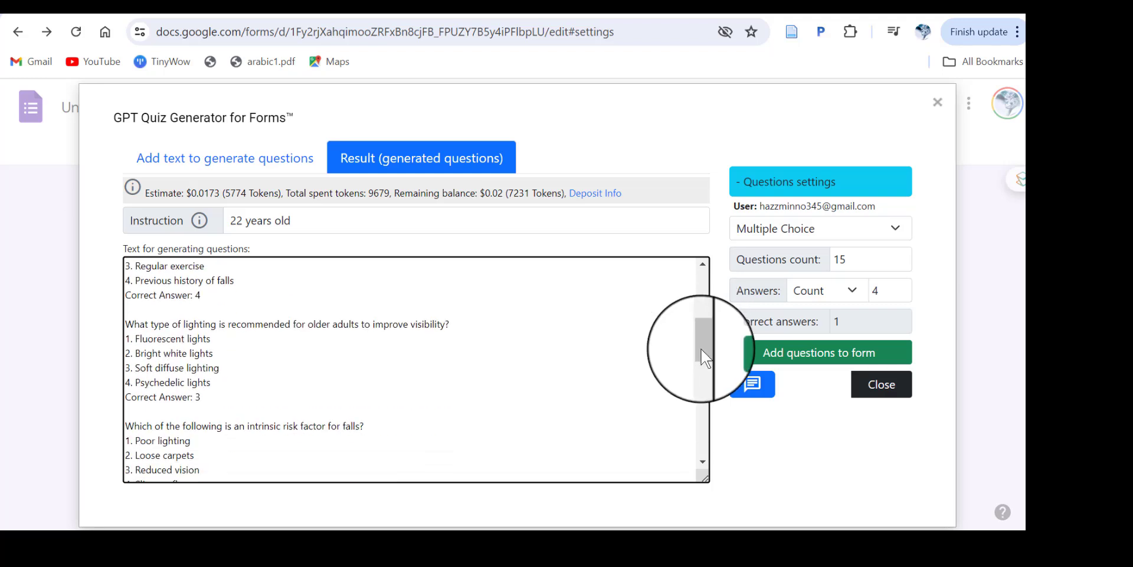
pyautogui.click(819, 358)
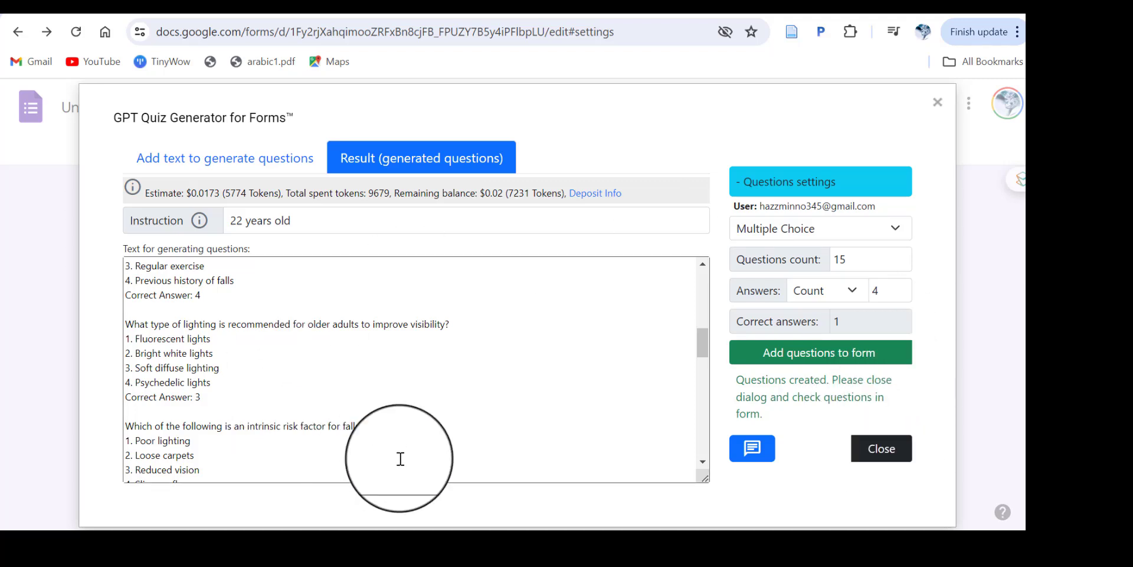
pyautogui.click(881, 448)
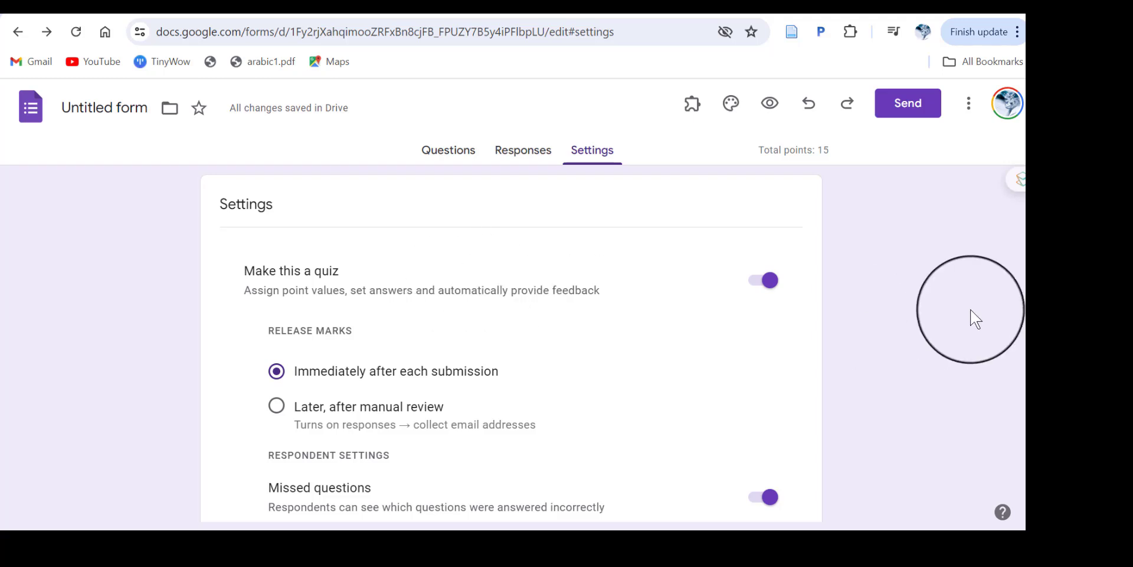
# - Review the form's quiz settings, the questions added to the form and its total points
pyautogui.scroll(-2, 1006, 224)
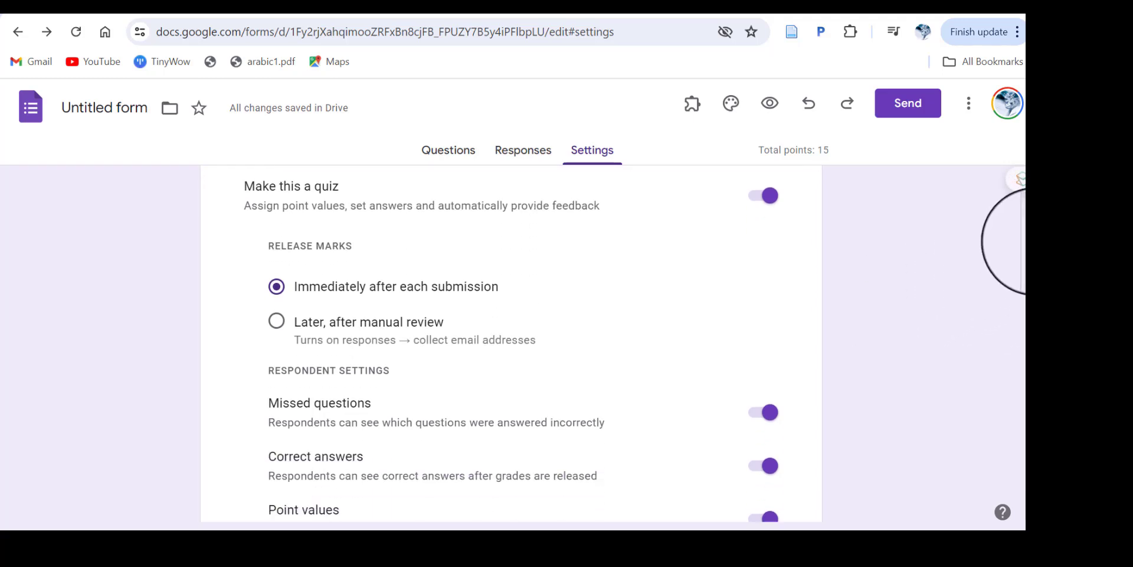
pyautogui.scroll(-2, 1007, 242)
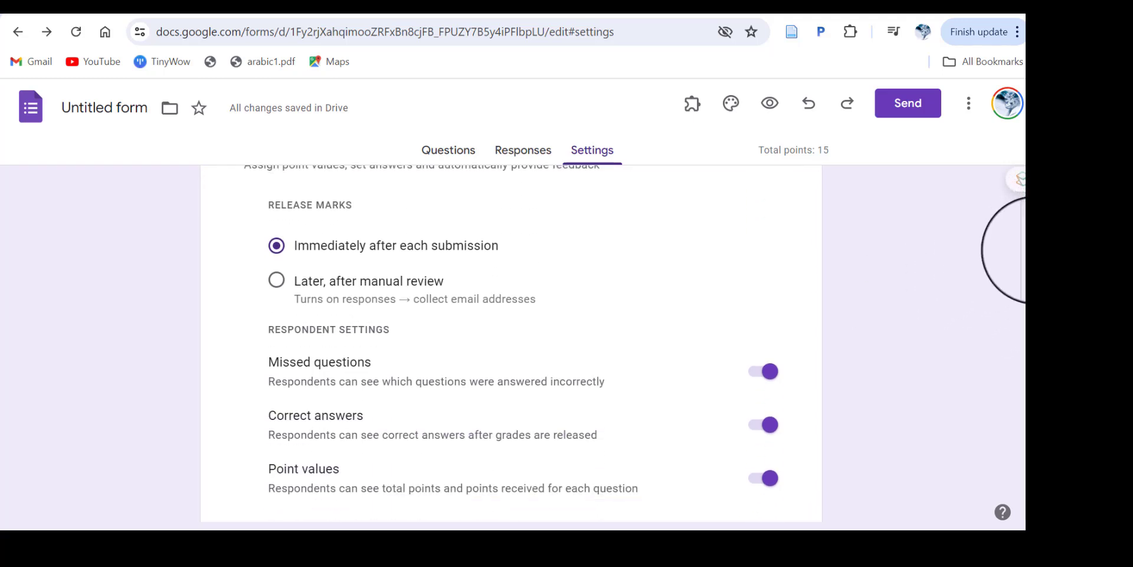
pyautogui.scroll(-1, 1006, 268)
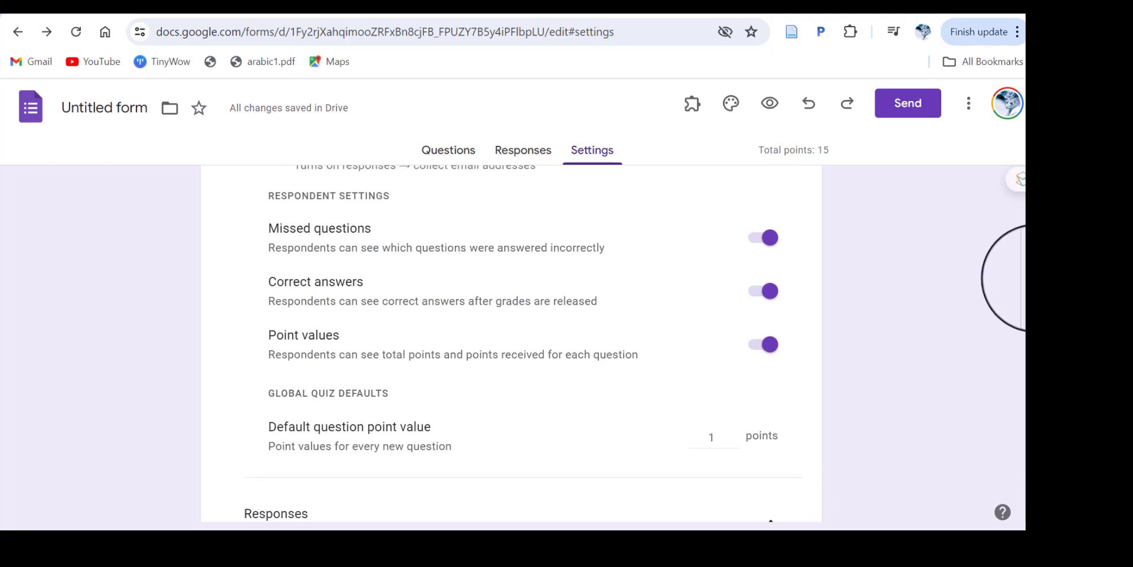
pyautogui.click(448, 153)
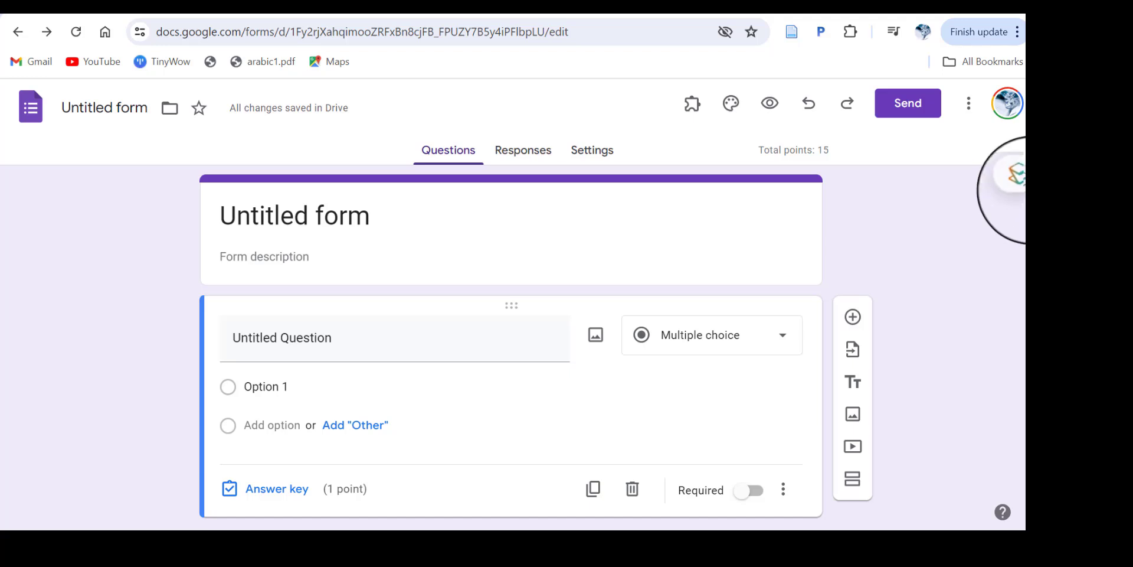
pyautogui.scroll(-1, 1013, 189)
pyautogui.scroll(-5, 1012, 200)
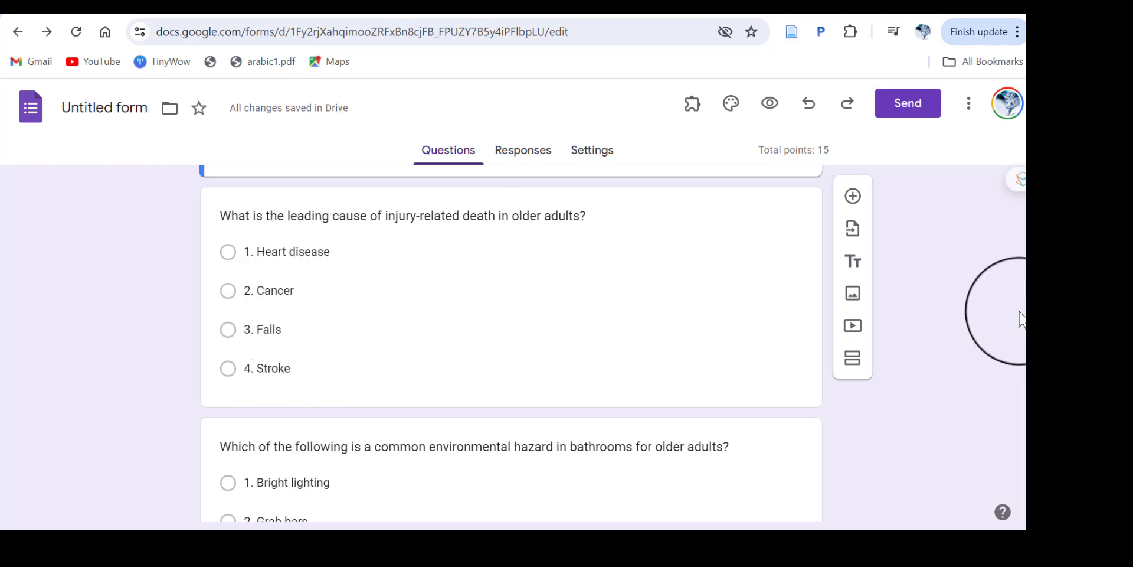
pyautogui.scroll(-11, 1012, 215)
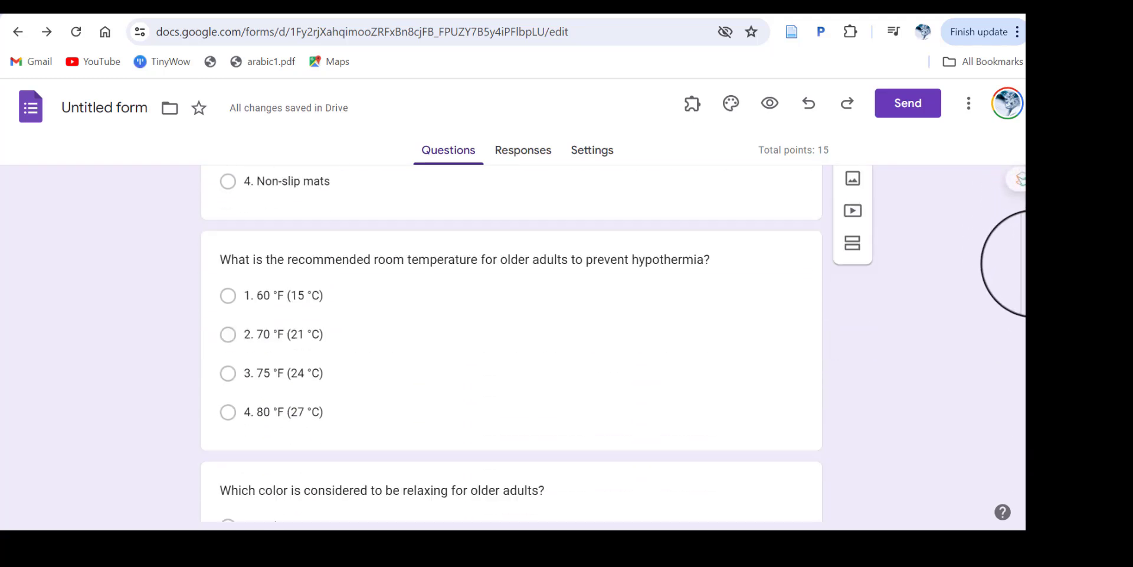
pyautogui.scroll(-18, 1004, 284)
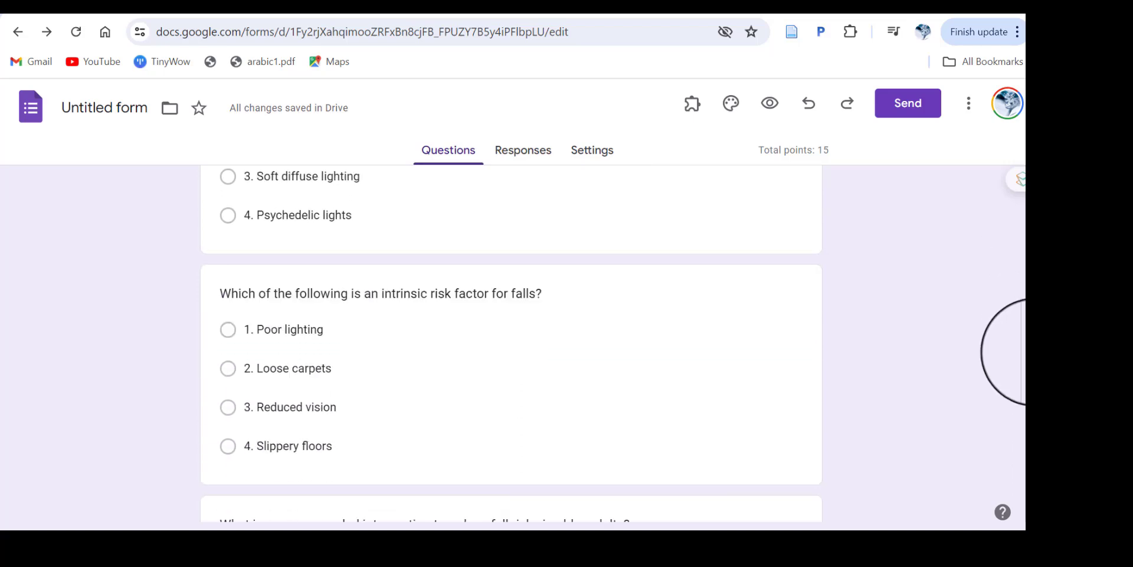
pyautogui.scroll(-17, 1018, 422)
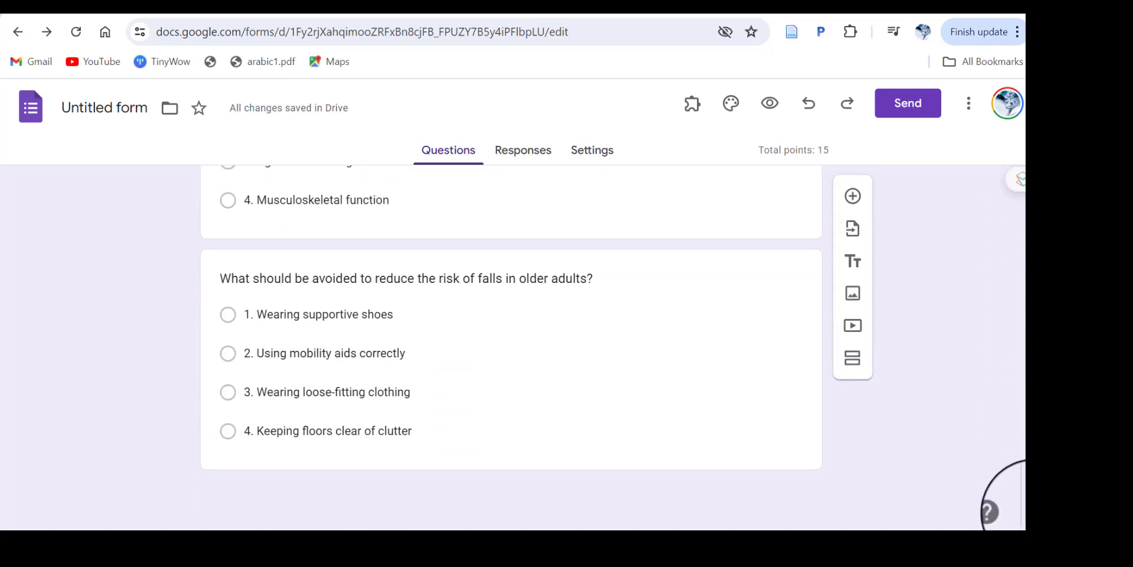
pyautogui.scroll(4, 1018, 496)
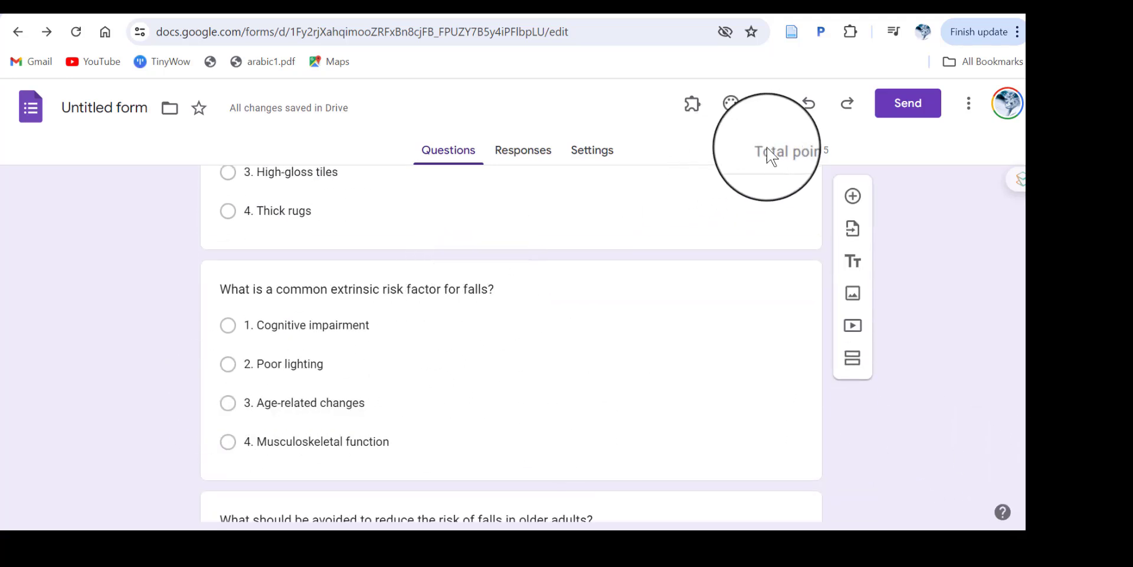
pyautogui.tripleClick(833, 154)
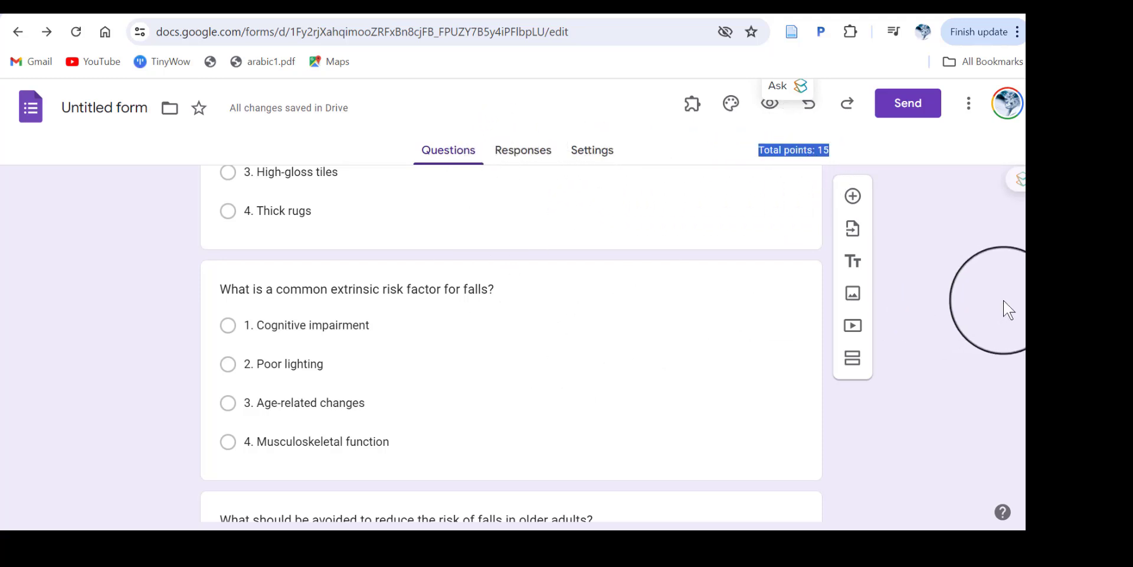
# - Rename the form as "Geriatric Quiz one" and check the title at the start of the form
pyautogui.click(92, 109)
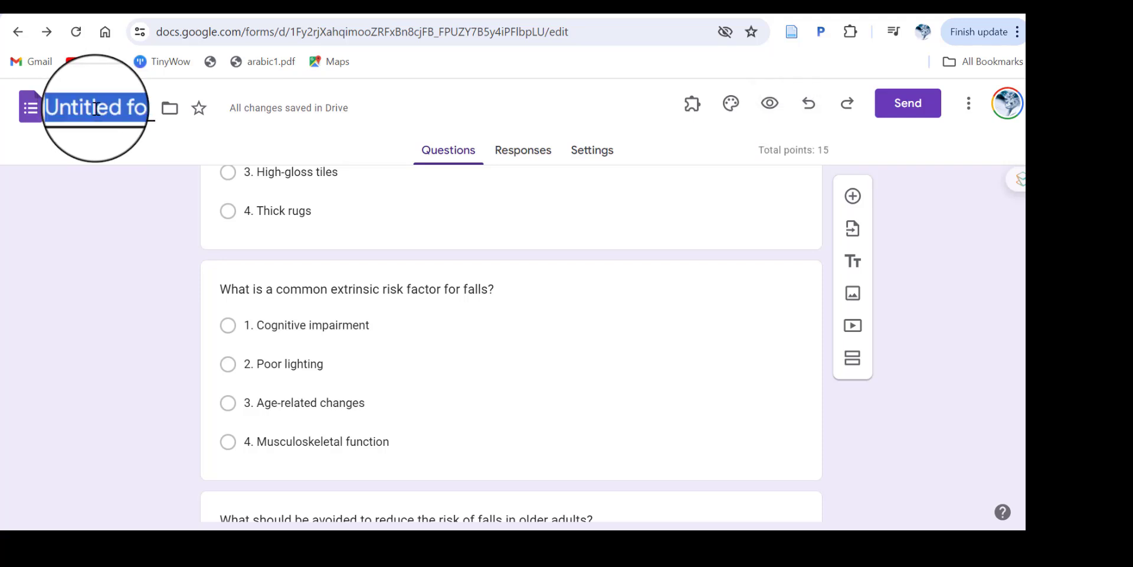
pyautogui.write('Ge')
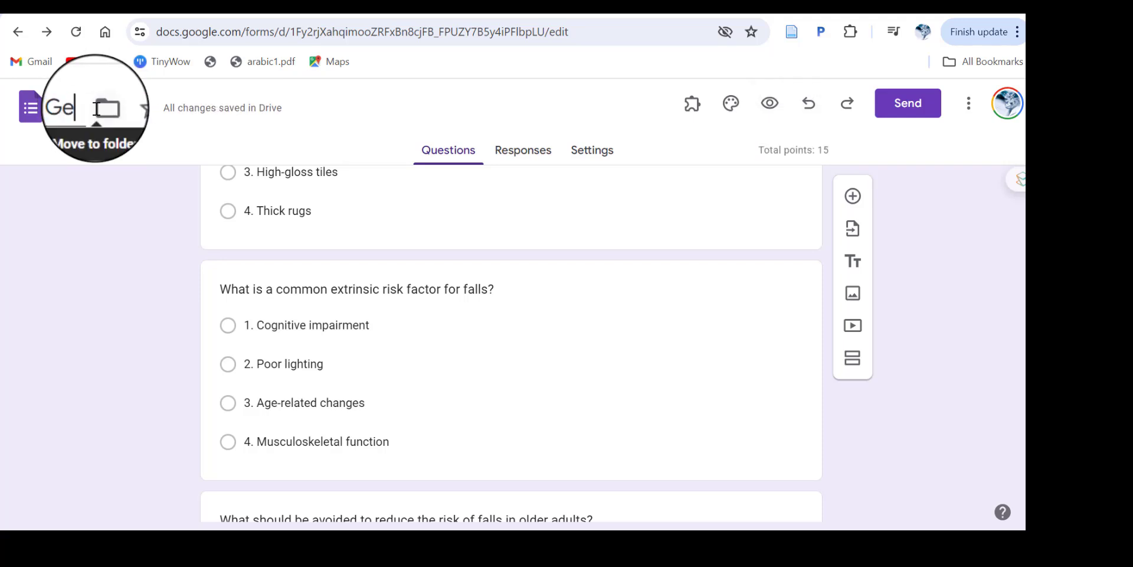
pyautogui.write('riatric Quiz one')
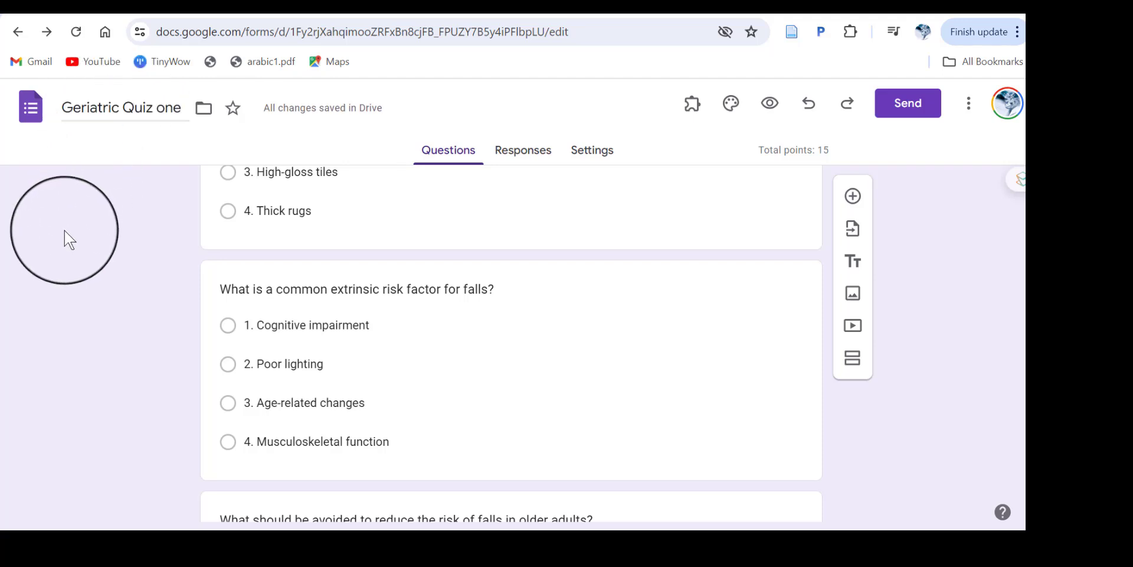
pyautogui.scroll(10, 695, 247)
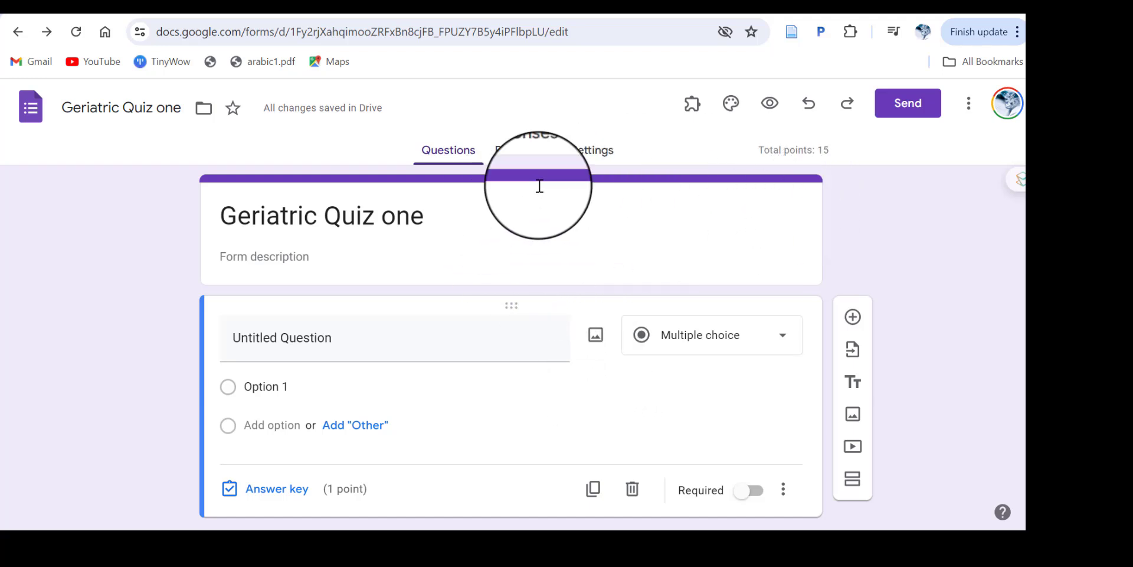
# - Choose to send the form by link, shorten its URL and copy the shortened link
pyautogui.click(916, 115)
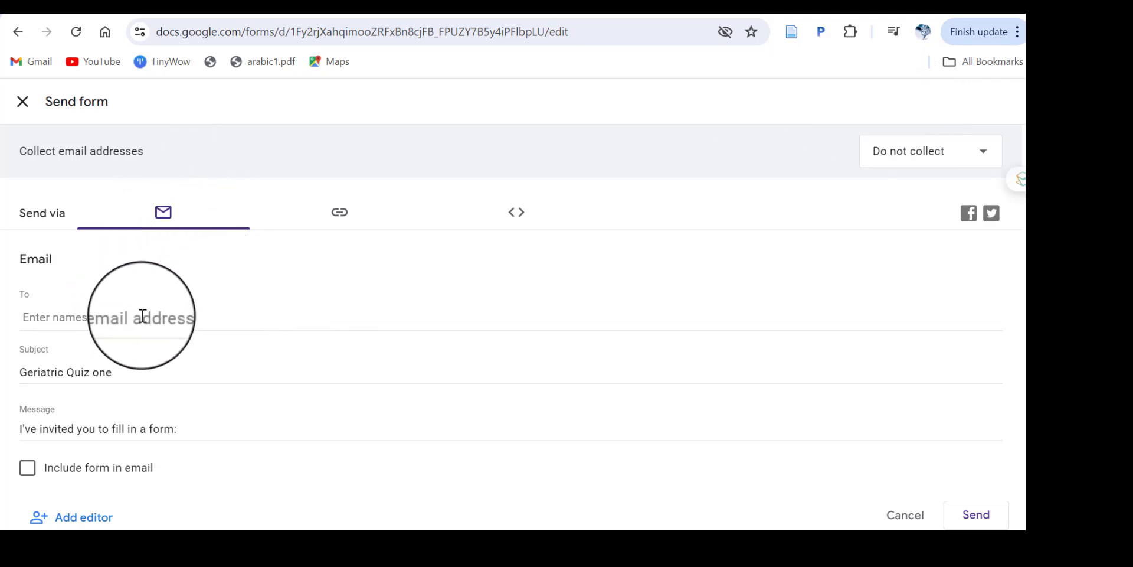
pyautogui.click(339, 214)
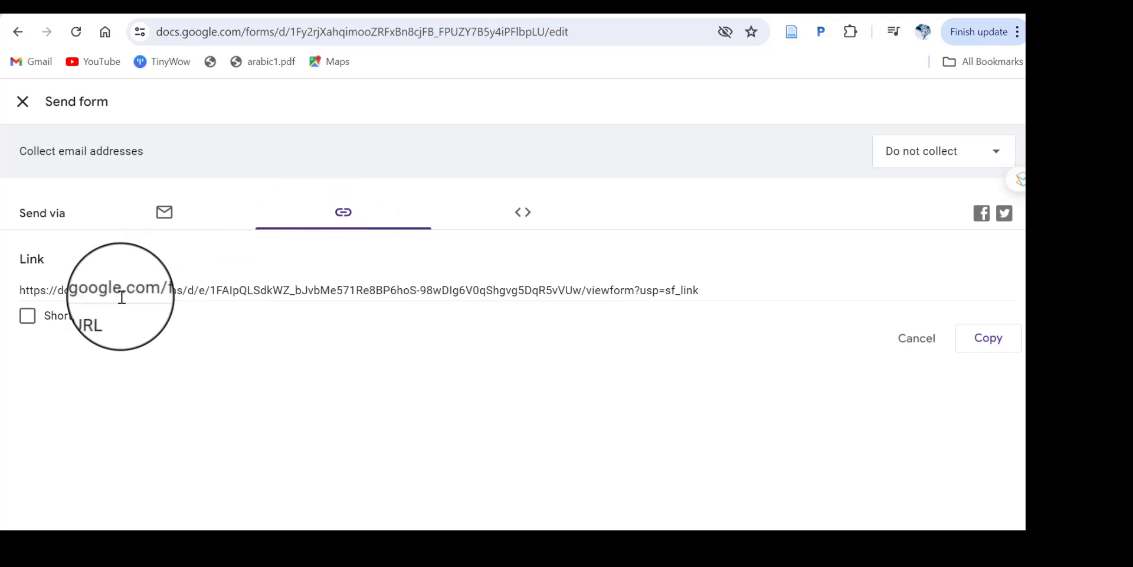
pyautogui.click(27, 319)
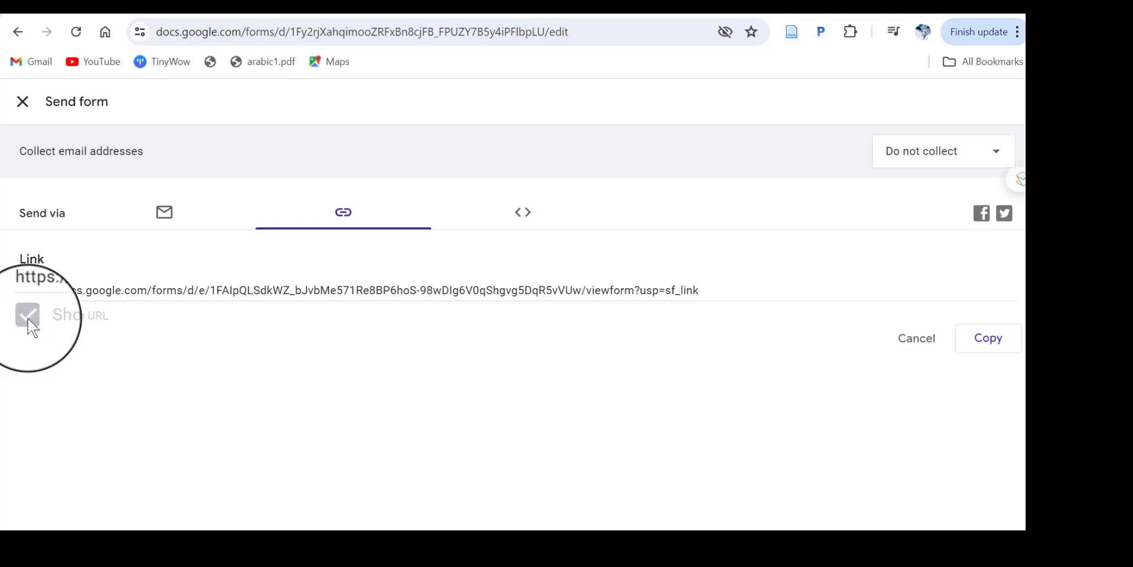
pyautogui.rightClick(170, 286)
pyautogui.click(234, 42)
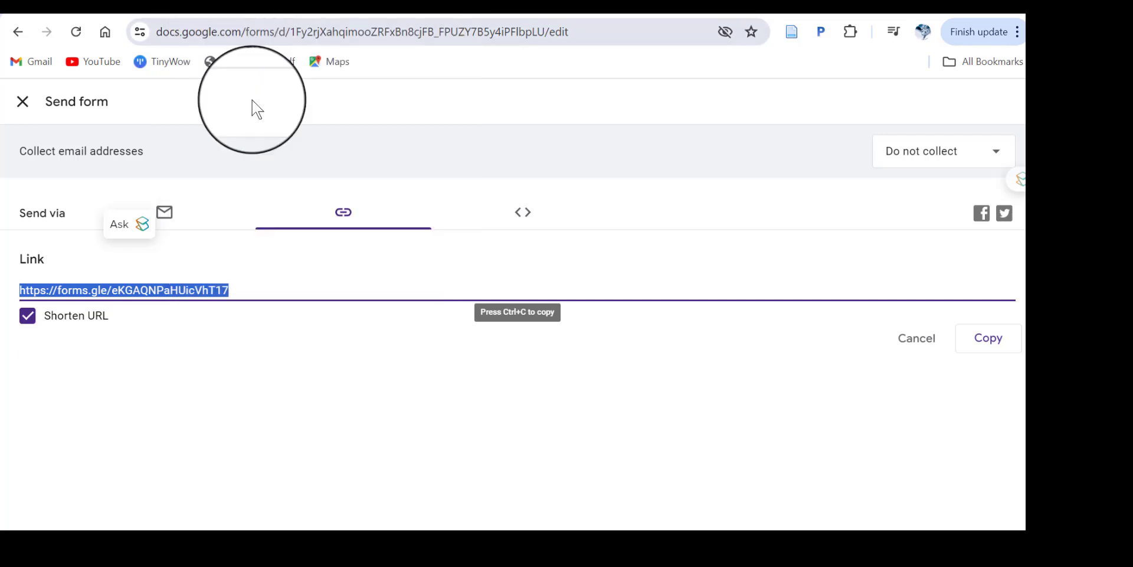